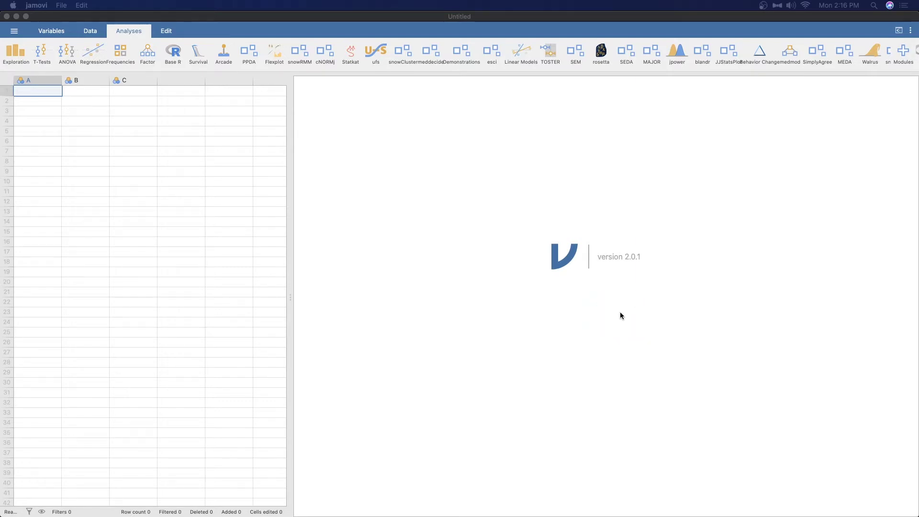
# - Open the jamovi module library from Modules > Manage installed
pyautogui.click(903, 53)
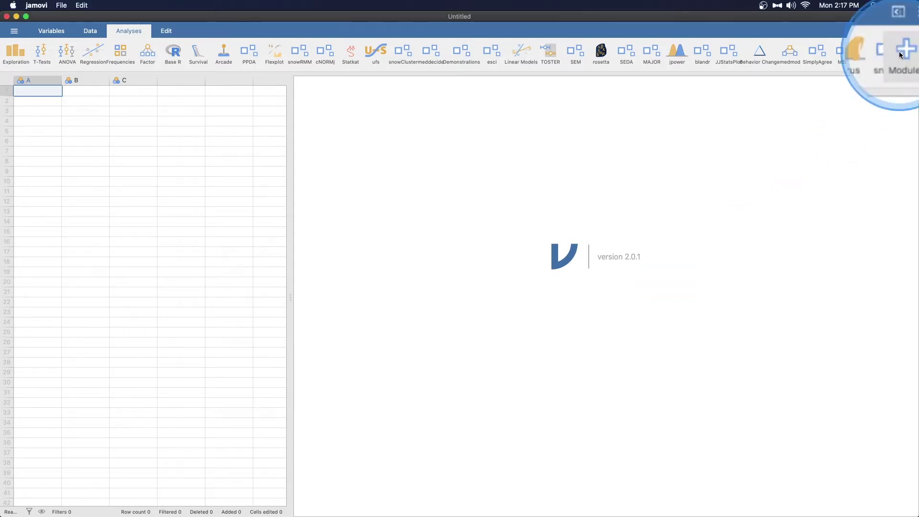
pyautogui.click(901, 55)
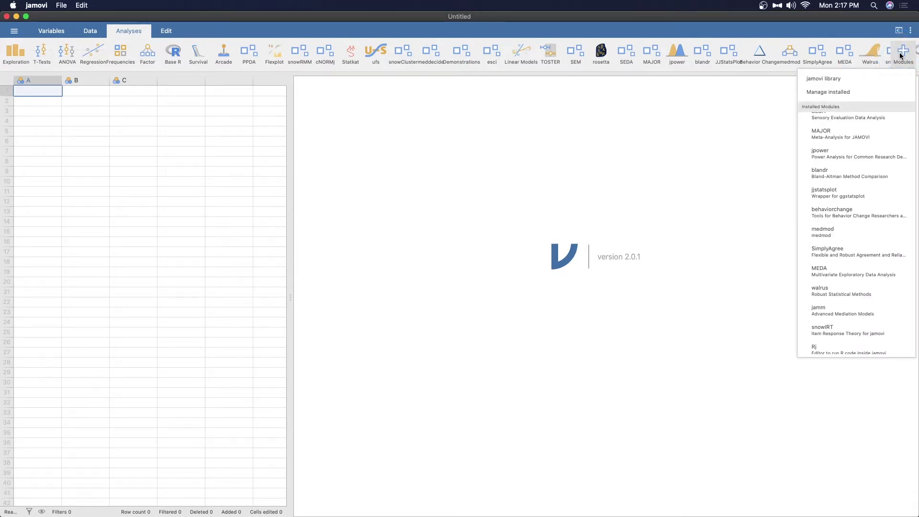
pyautogui.click(829, 95)
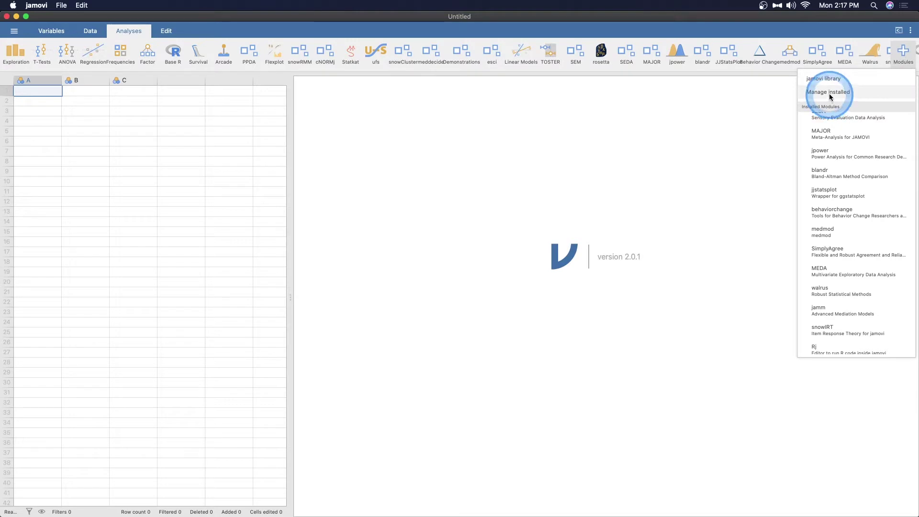
# - Browse the Available modules list down to the installed ClinicoPathDescriptives module
pyautogui.scroll(3, 489, 226)
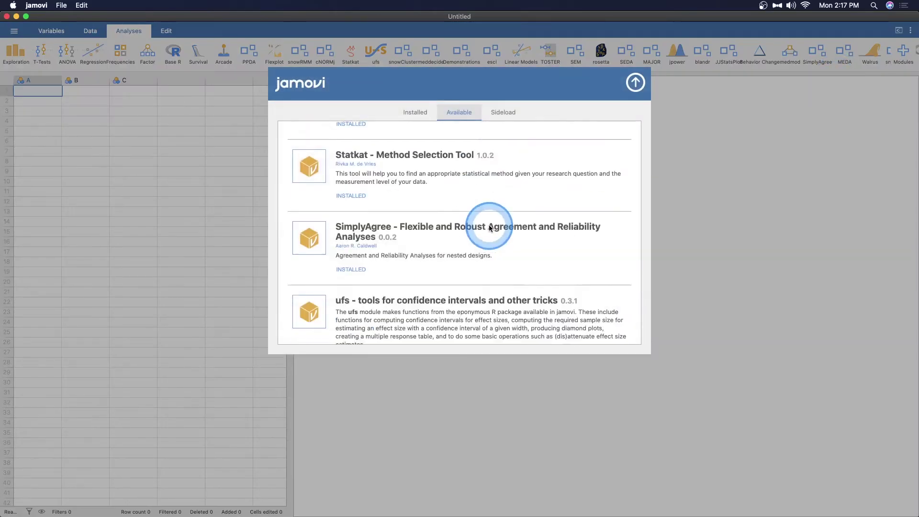
pyautogui.scroll(10, 490, 225)
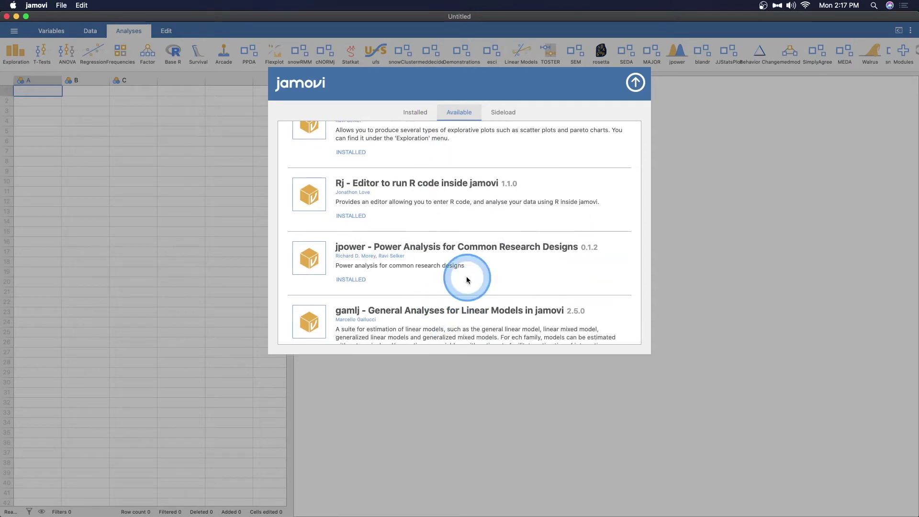
pyautogui.scroll(1, 479, 287)
pyautogui.scroll(-5, 486, 263)
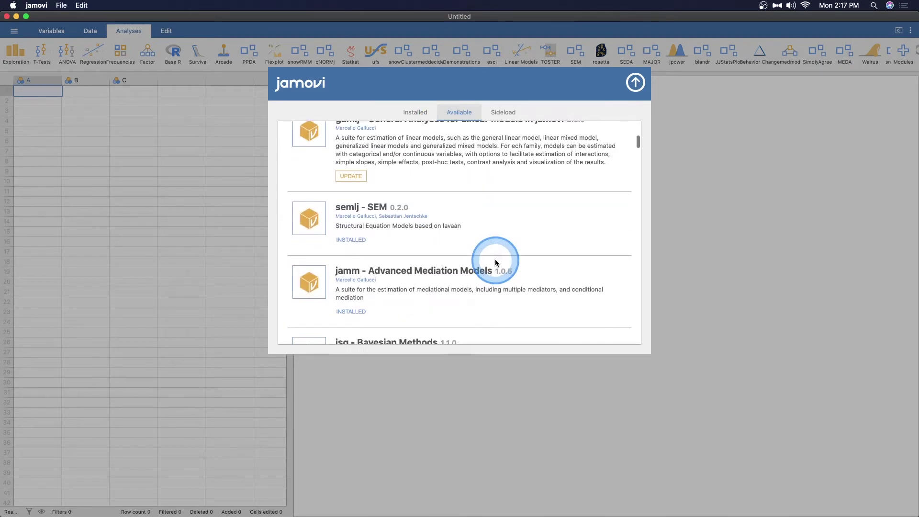
pyautogui.scroll(-5, 495, 261)
pyautogui.scroll(-5, 495, 261)
pyautogui.scroll(-15, 496, 263)
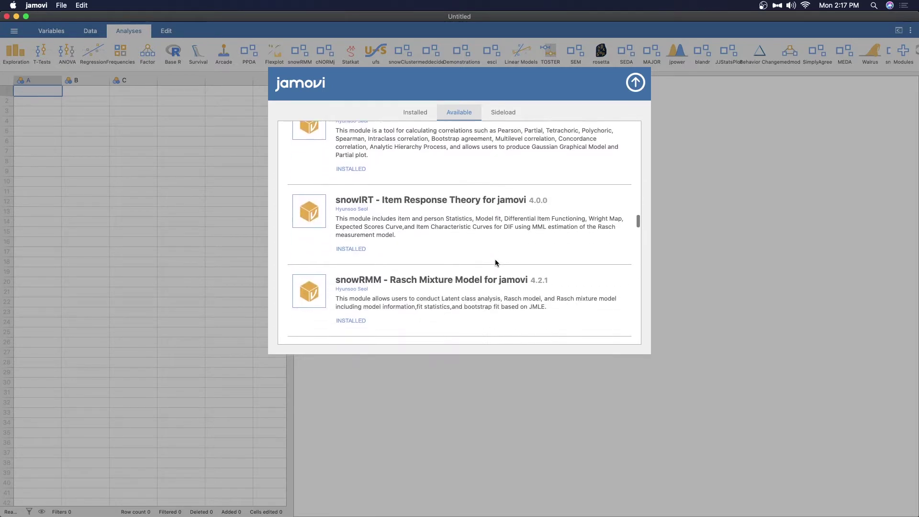
pyautogui.scroll(-15, 495, 263)
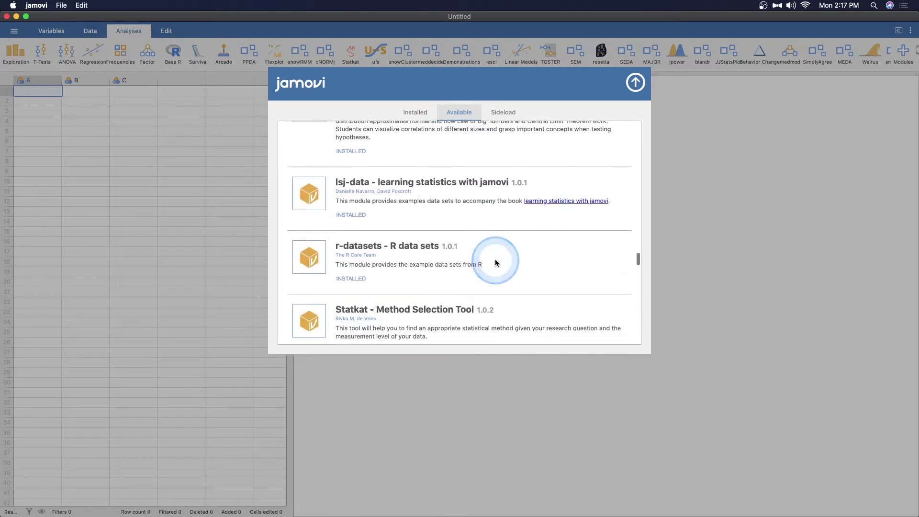
pyautogui.scroll(-15, 495, 263)
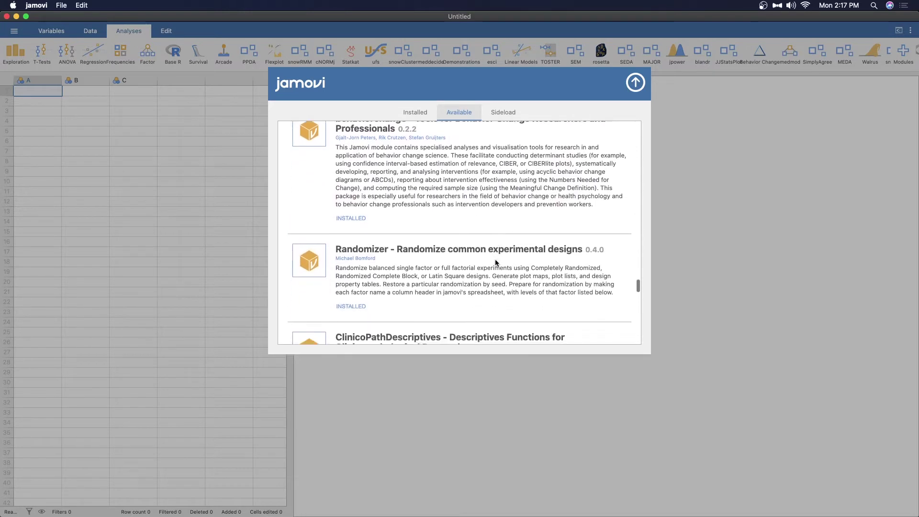
pyautogui.scroll(-5, 496, 263)
pyautogui.click(415, 222)
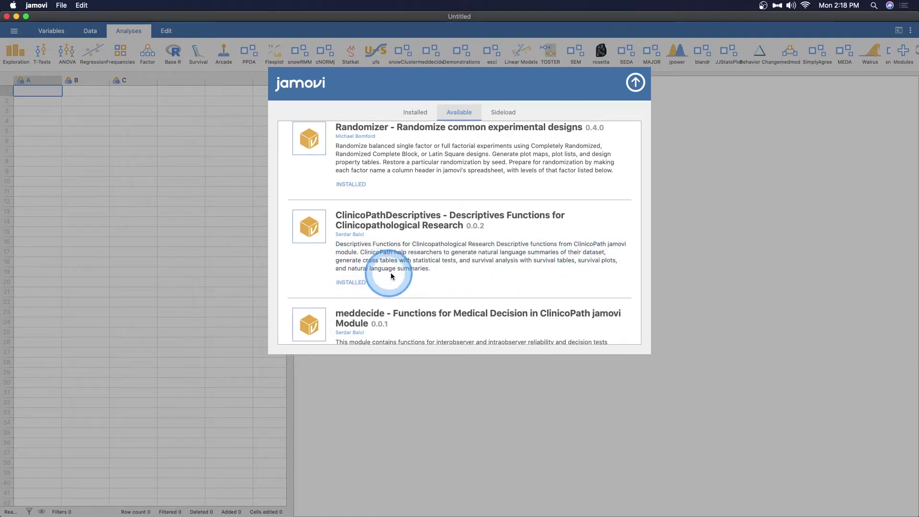
pyautogui.scroll(-15, 484, 266)
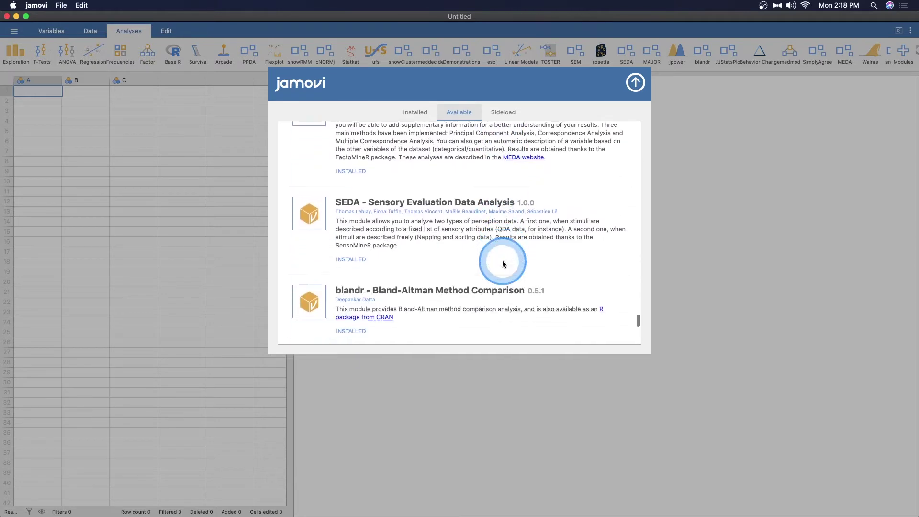
pyautogui.scroll(15, 502, 263)
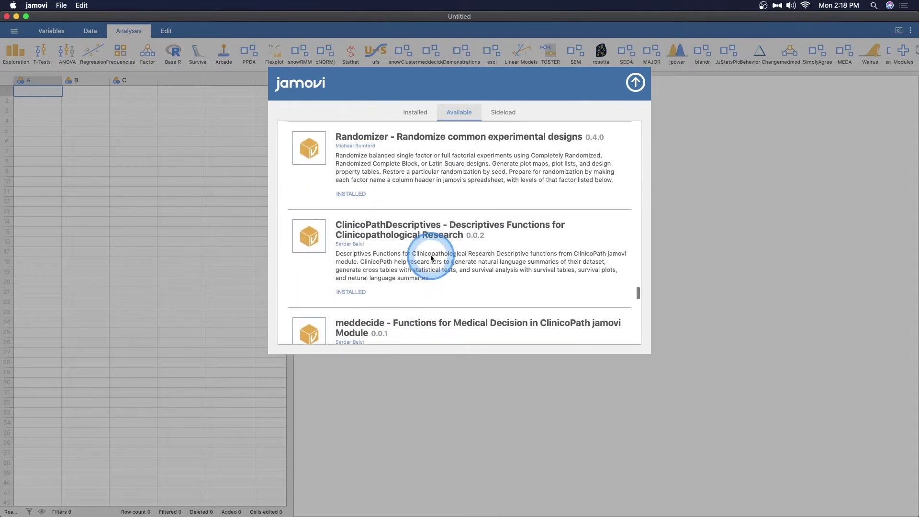
pyautogui.scroll(2, 472, 221)
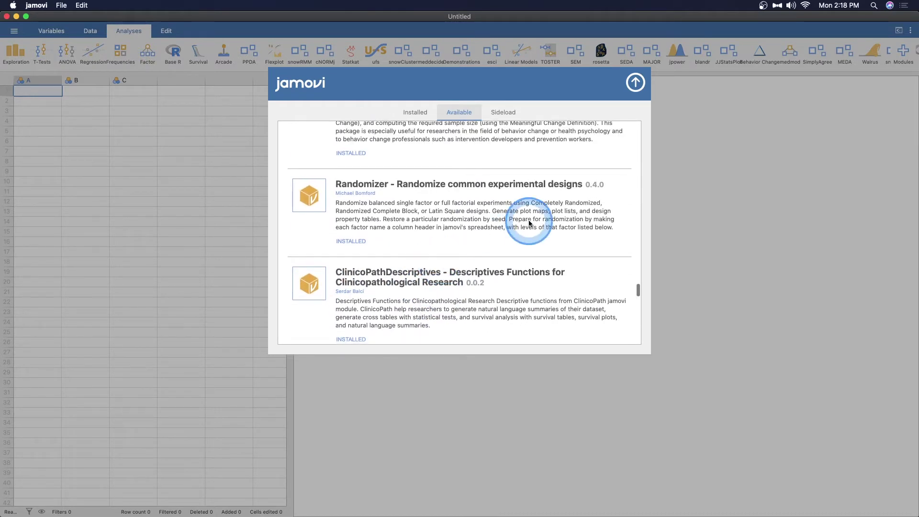
# - Close the library, check Exploration, and list ClinicoPathDescriptives' analyses like Table One and Venn Diagram
pyautogui.click(636, 83)
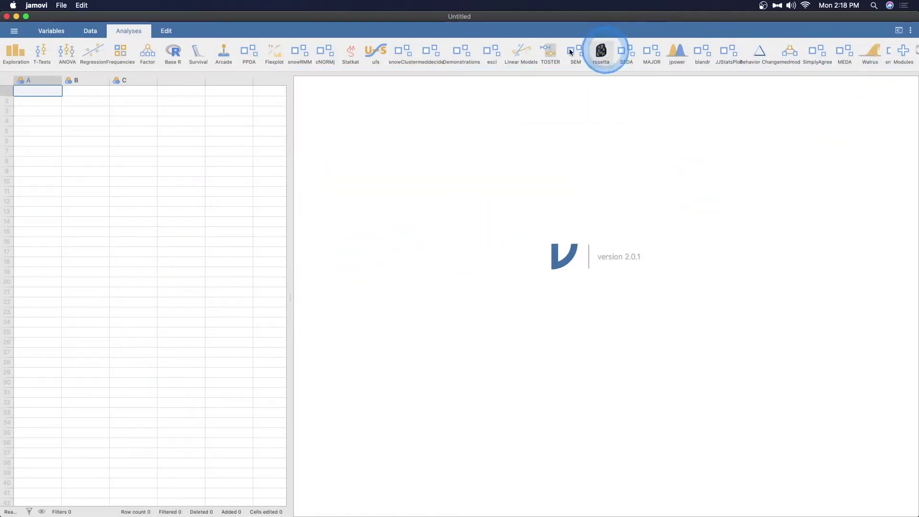
pyautogui.click(16, 54)
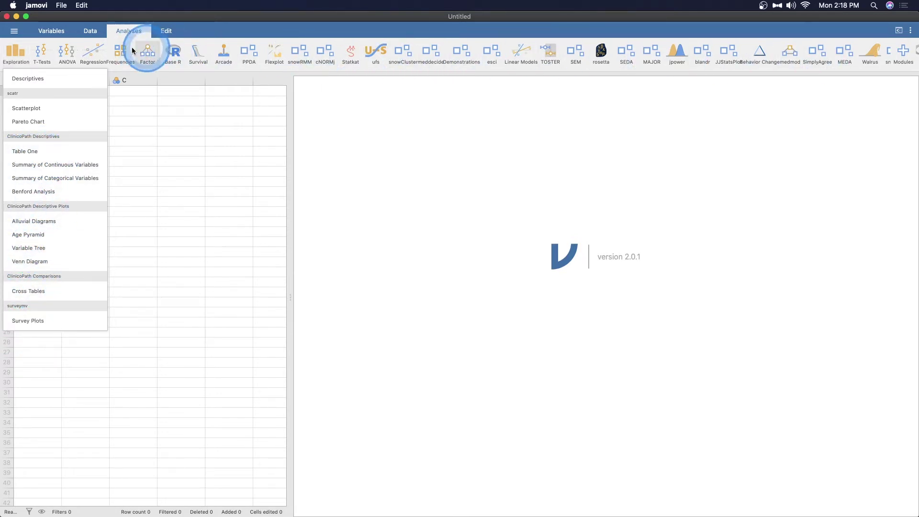
pyautogui.click(902, 56)
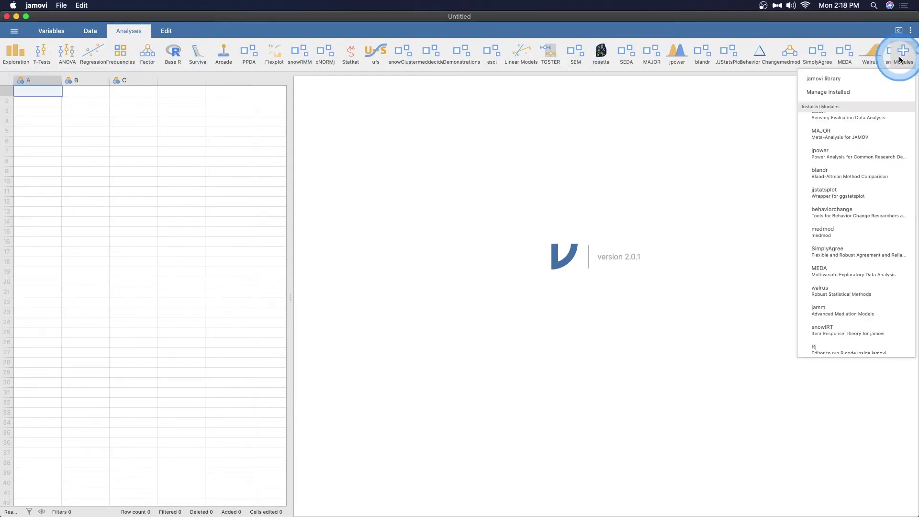
pyautogui.scroll(-5, 859, 196)
pyautogui.scroll(10, 858, 200)
pyautogui.scroll(8, 858, 196)
pyautogui.click(836, 152)
pyautogui.scroll(2, 836, 158)
pyautogui.click(835, 201)
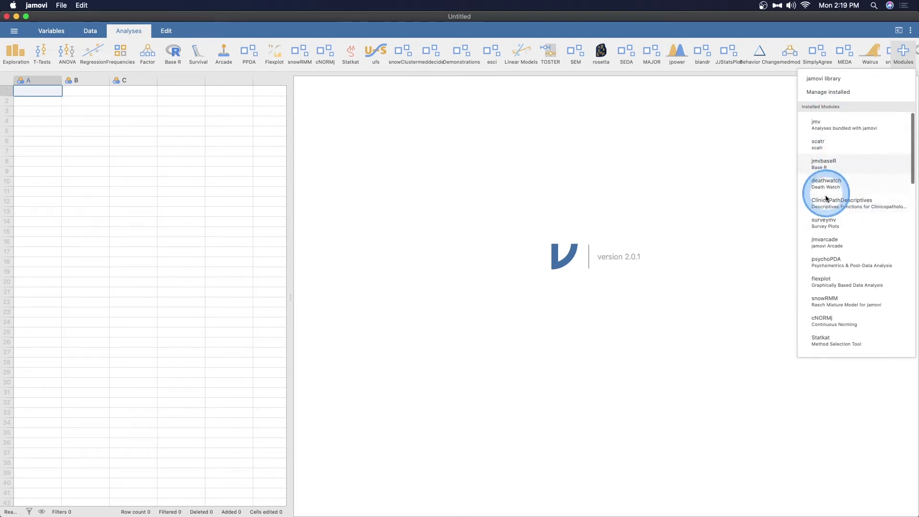
pyautogui.click(730, 242)
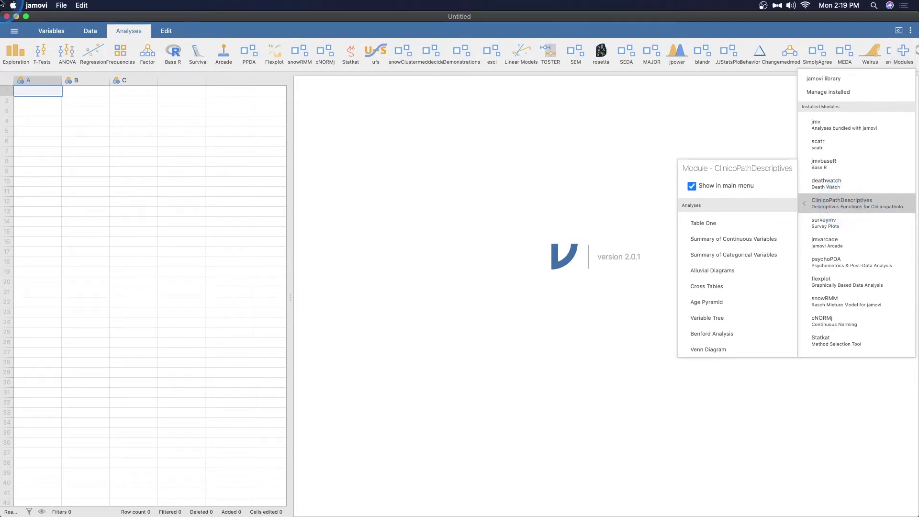
# - Browse the Data Library into the ClinicoPathDescriptives example folder
pyautogui.click(14, 31)
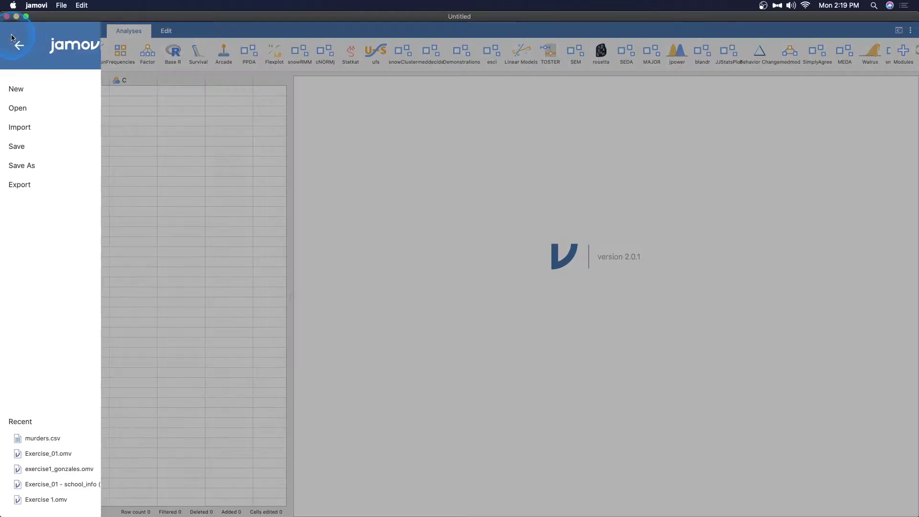
pyautogui.click(29, 109)
pyautogui.click(39, 144)
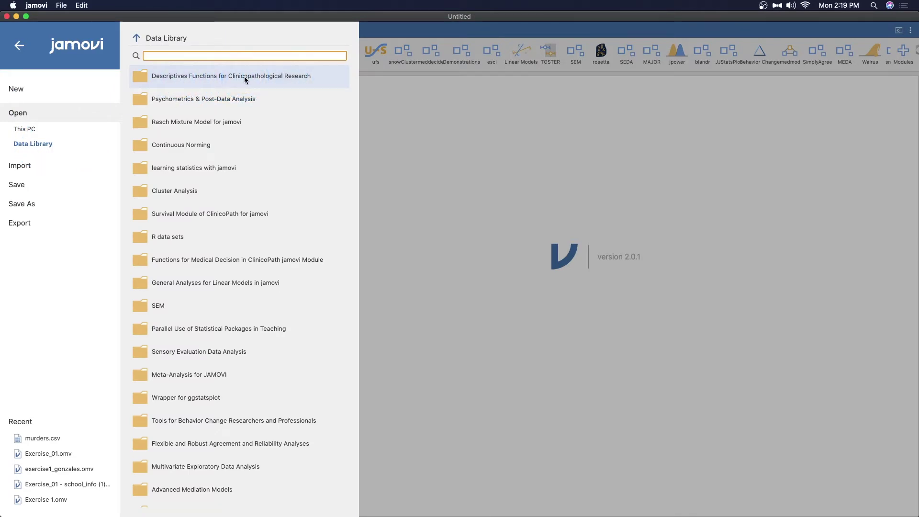
pyautogui.click(244, 77)
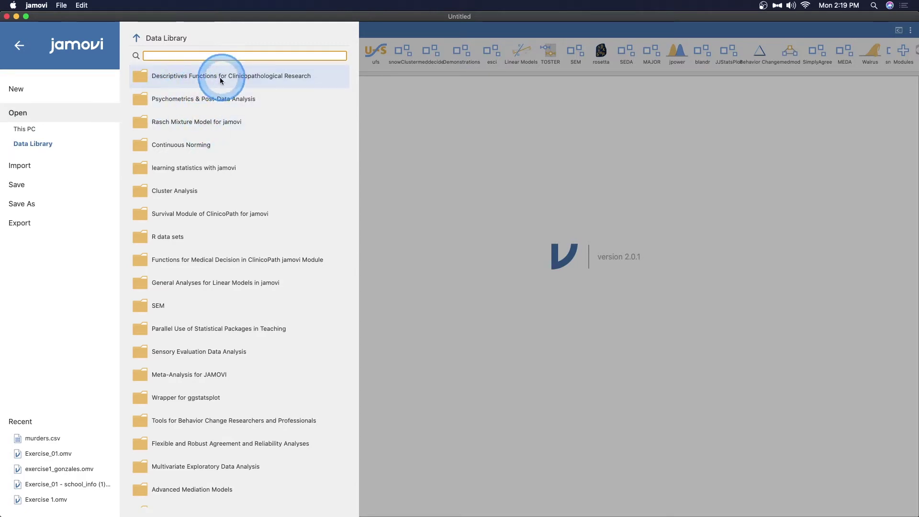
pyautogui.scroll(-5, 236, 311)
pyautogui.scroll(5, 246, 302)
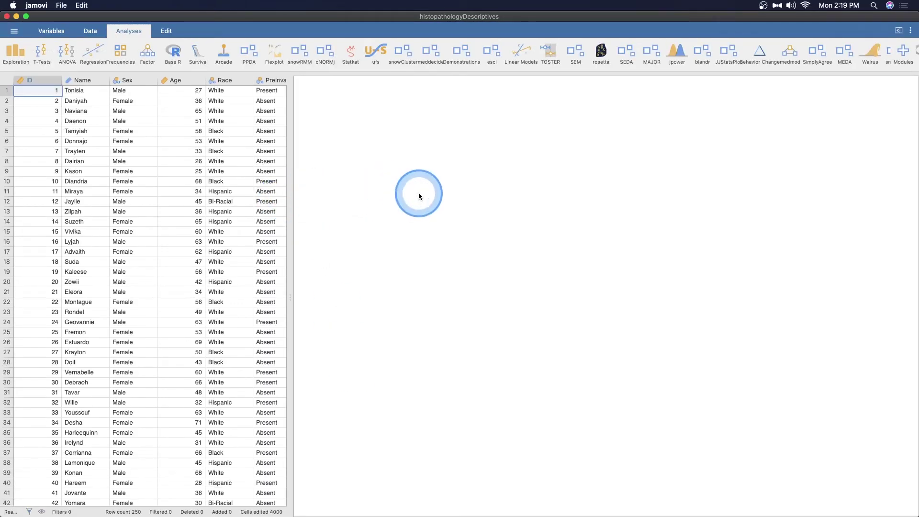
# - Open 'histopathology including analysis' from the ClinicoPathDescriptives data library
pyautogui.click(14, 32)
pyautogui.click(17, 107)
pyautogui.click(33, 143)
pyautogui.click(267, 67)
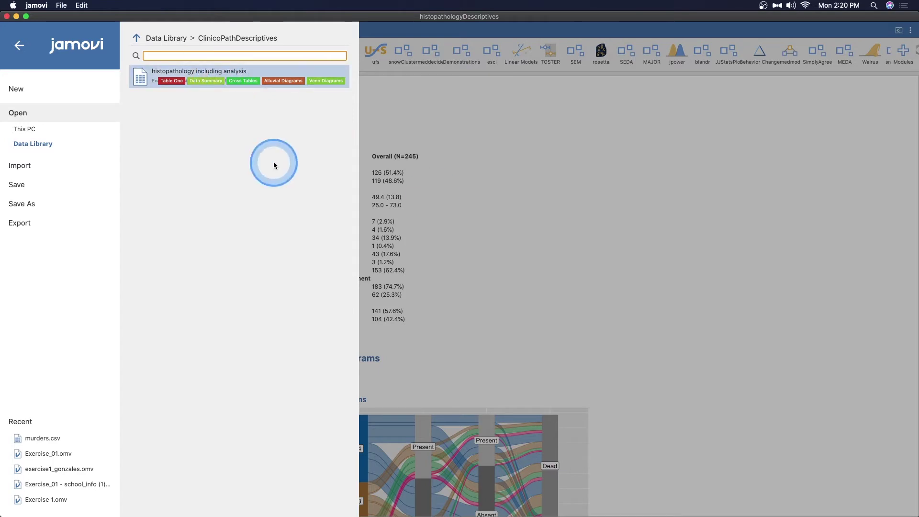
pyautogui.click(710, 214)
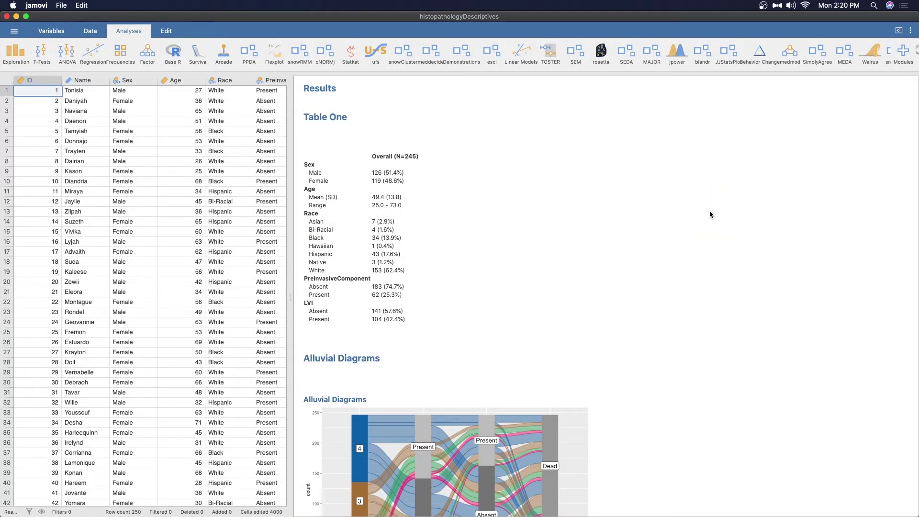
# - Review the variable list, drag the splitter to widen Results, and return to the Data spreadsheet
pyautogui.moveTo(290, 297); pyautogui.dragTo(758, 280)
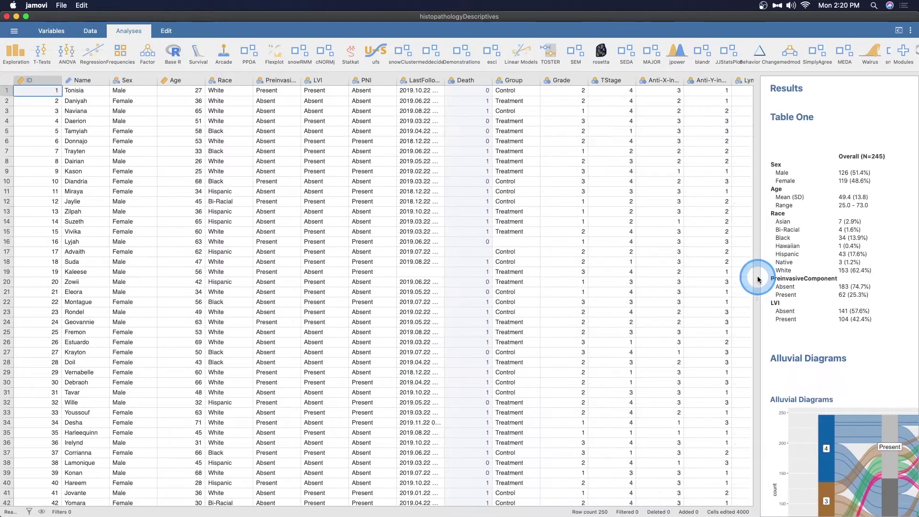
pyautogui.click(51, 31)
pyautogui.scroll(-5, 134, 220)
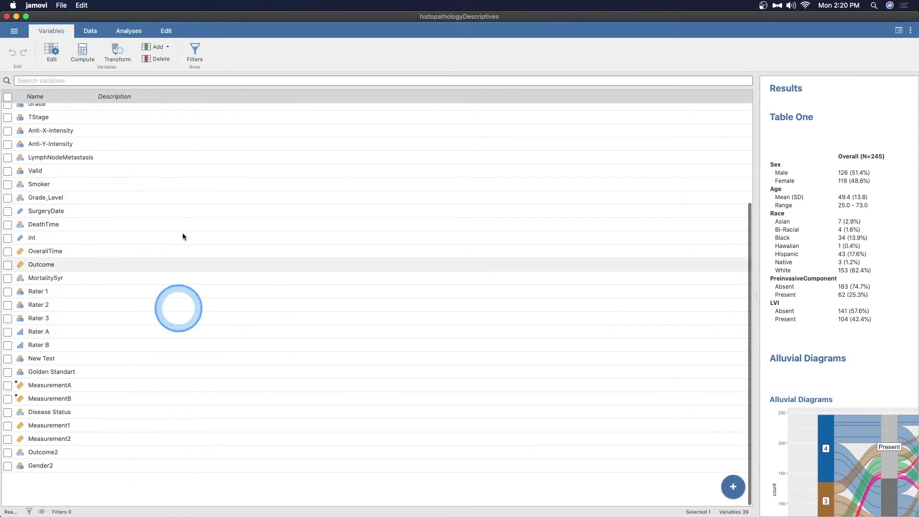
pyautogui.scroll(5, 185, 239)
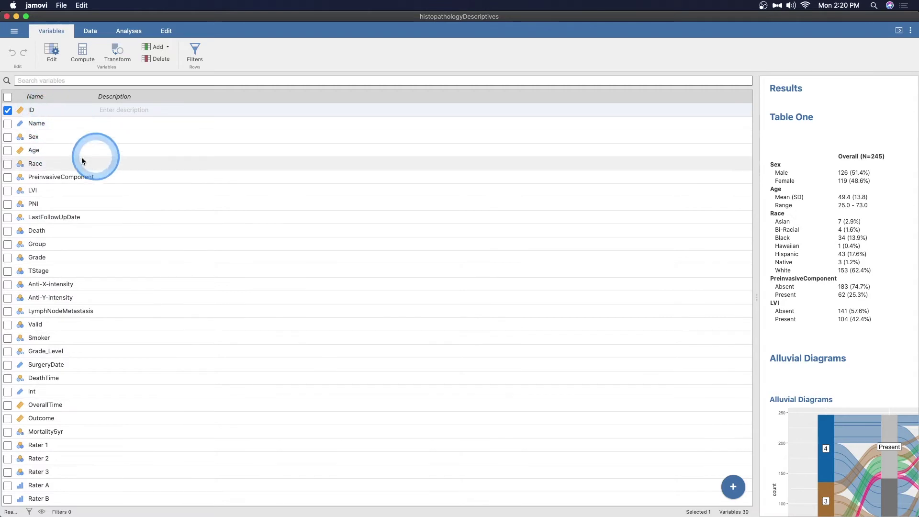
pyautogui.scroll(-5, 258, 330)
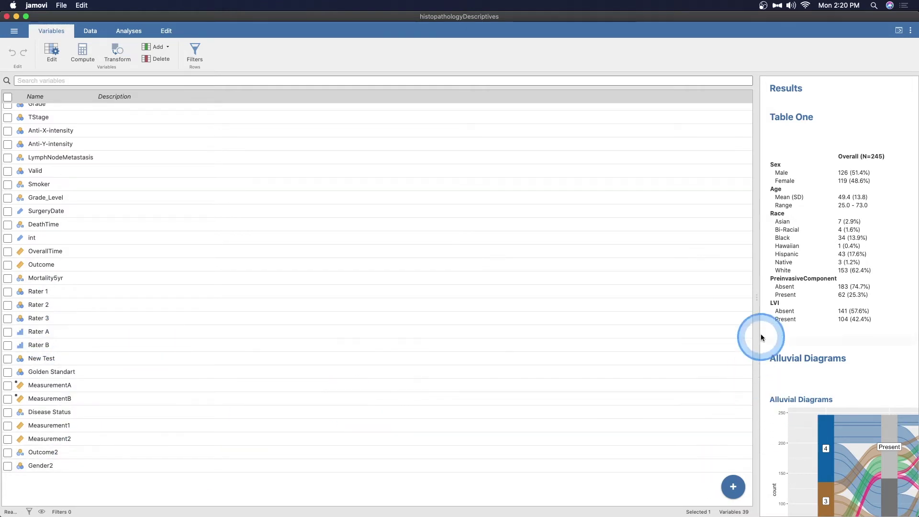
pyautogui.moveTo(756, 297); pyautogui.dragTo(200, 310)
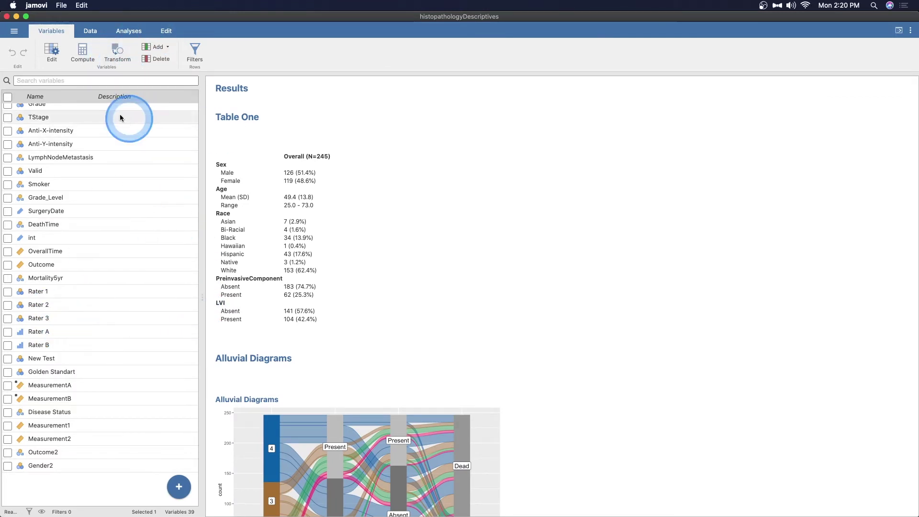
pyautogui.click(90, 31)
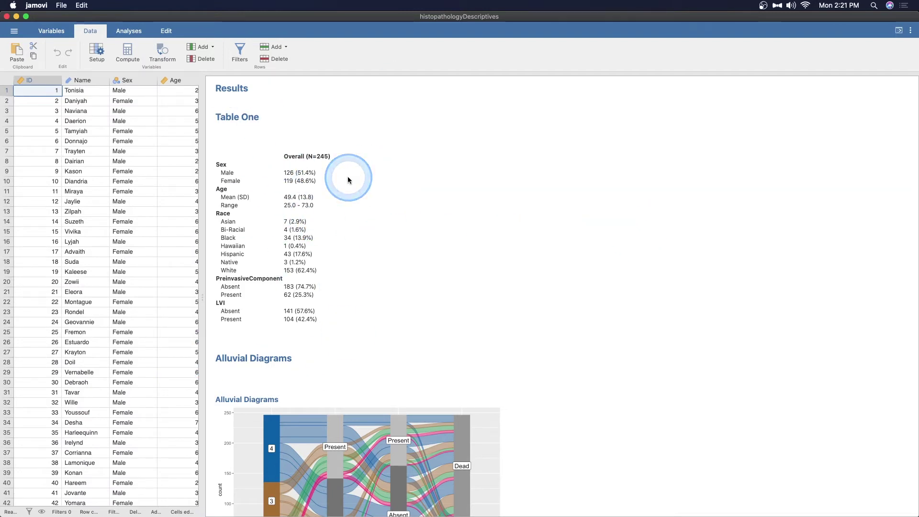
# - Open Table One's settings with Sex, Age, Race, PreinvasiveComponent and LVI in arsenal style
pyautogui.click(358, 236)
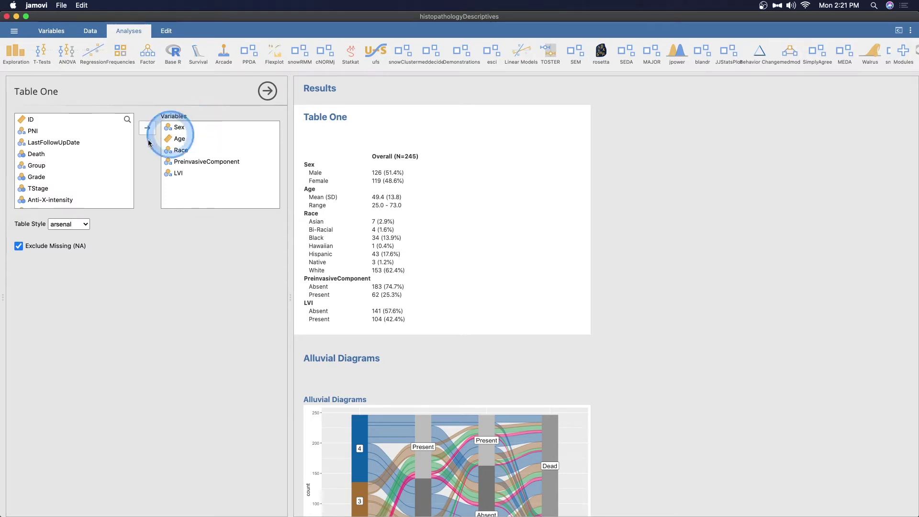
pyautogui.click(19, 54)
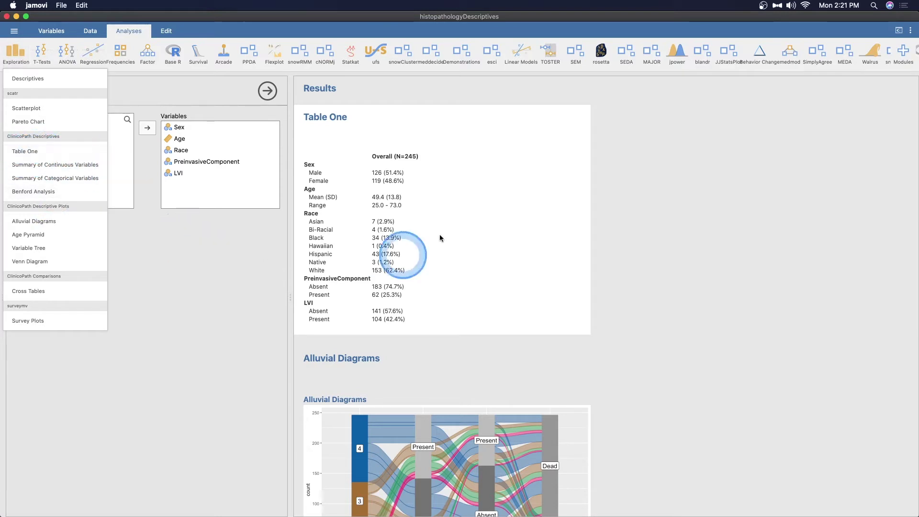
pyautogui.click(455, 161)
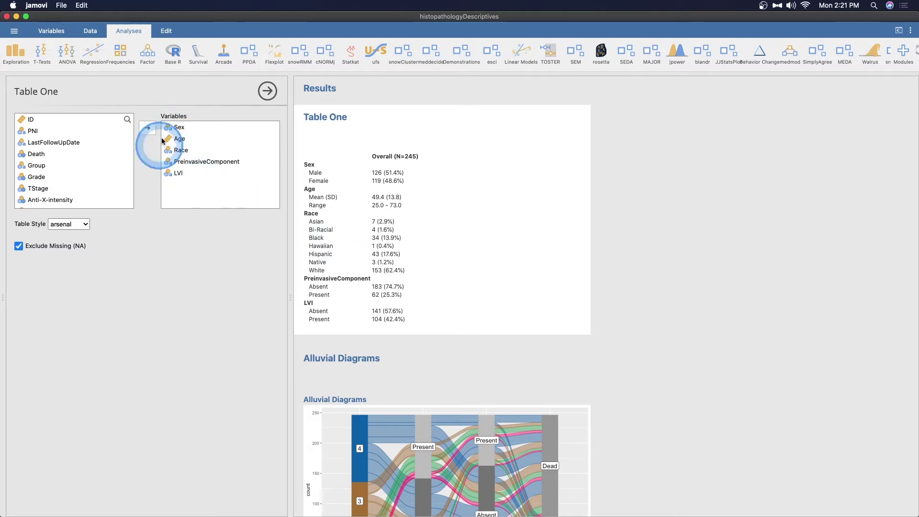
pyautogui.click(181, 150)
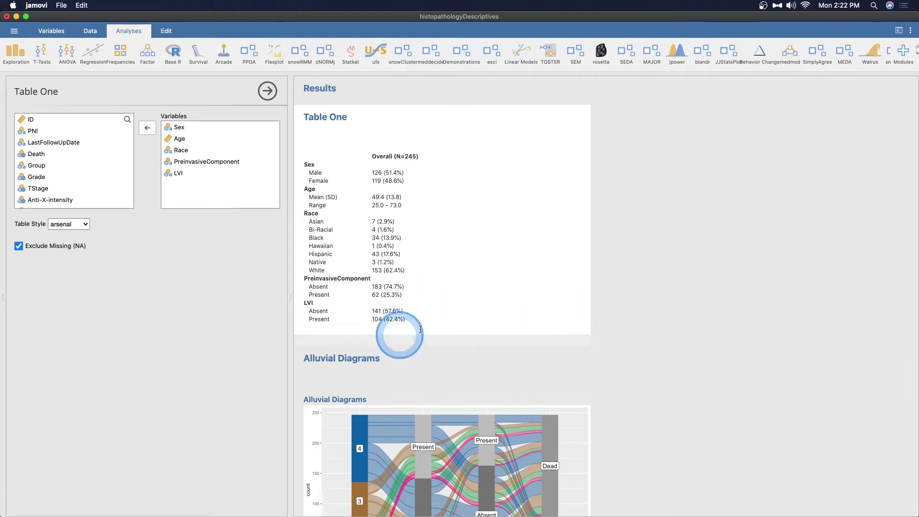
pyautogui.scroll(-2, 474, 305)
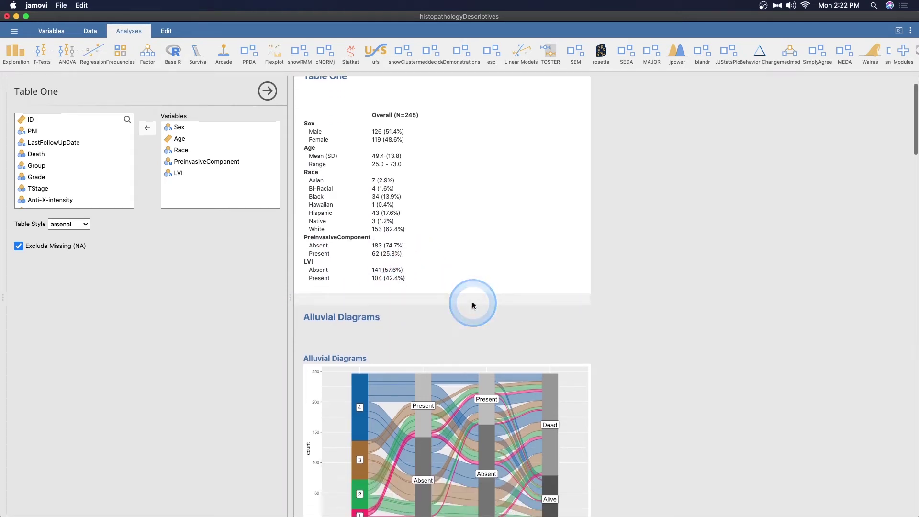
pyautogui.scroll(-10, 606, 286)
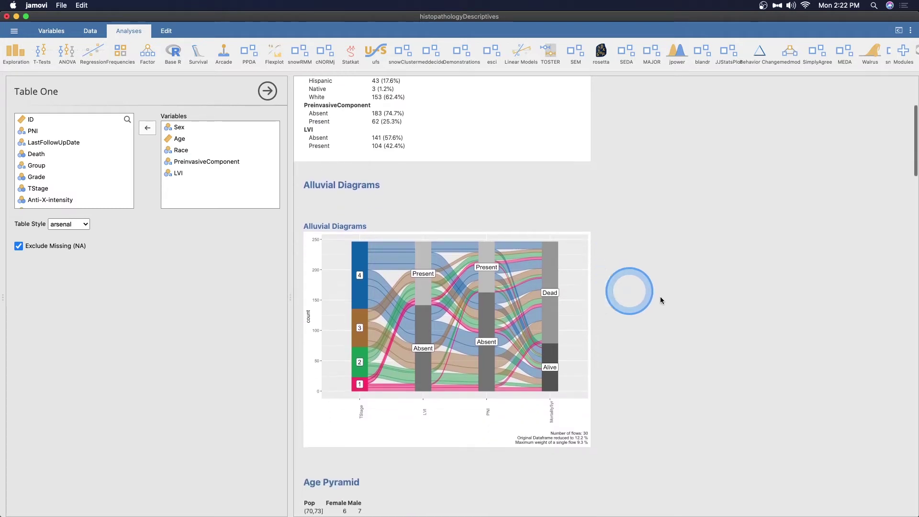
# - Open the Alluvial Diagrams settings using TStage, LVI, PNI and Mortality5yr
pyautogui.click(389, 142)
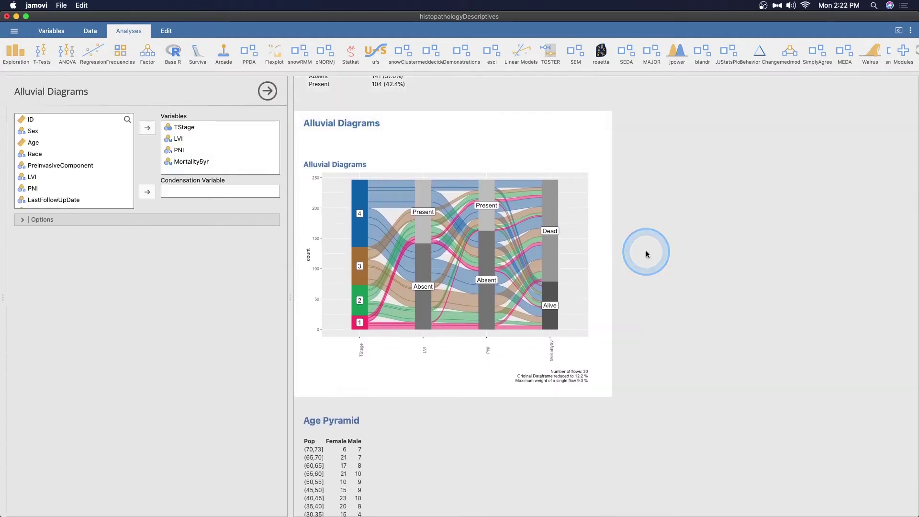
pyautogui.click(14, 50)
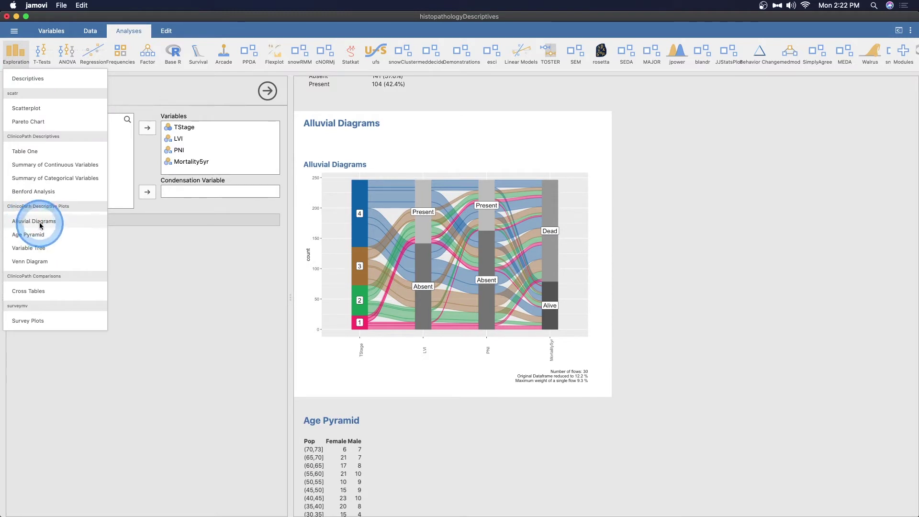
pyautogui.click(751, 297)
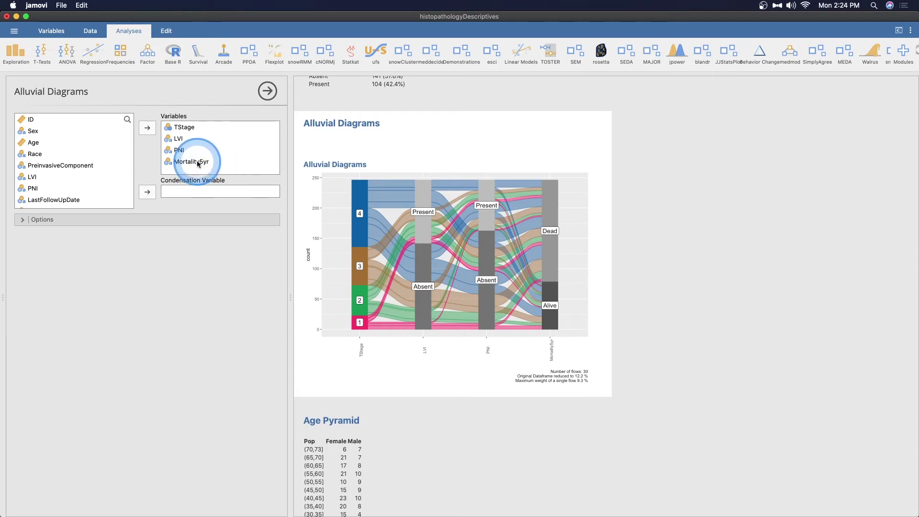
pyautogui.moveTo(192, 162); pyautogui.dragTo(213, 150)
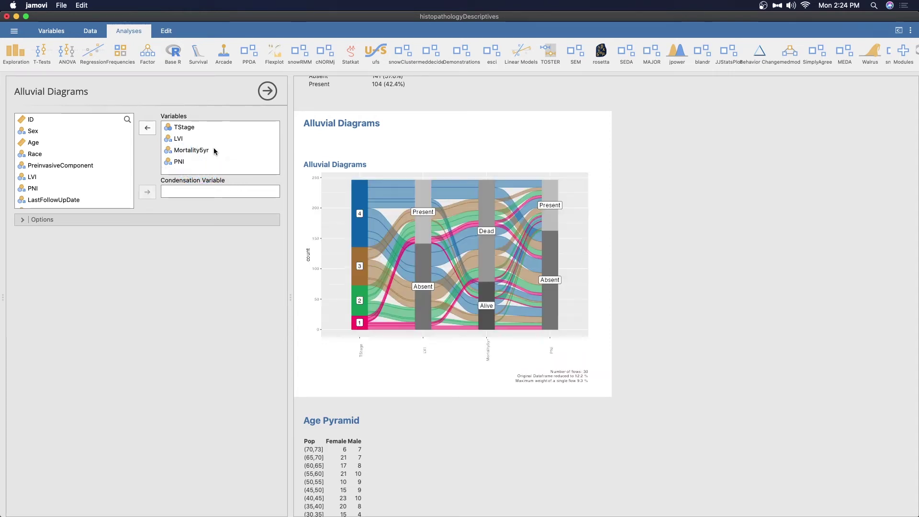
pyautogui.click(481, 380)
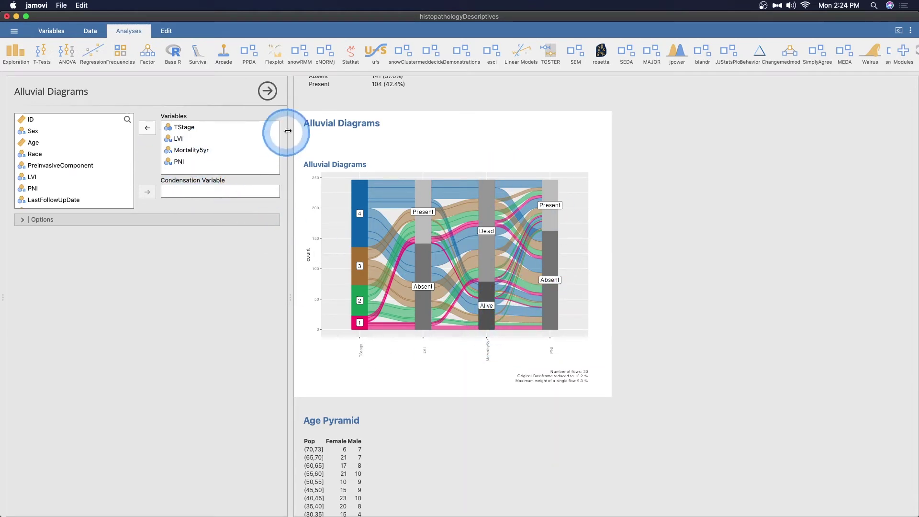
pyautogui.moveTo(192, 150); pyautogui.dragTo(199, 168)
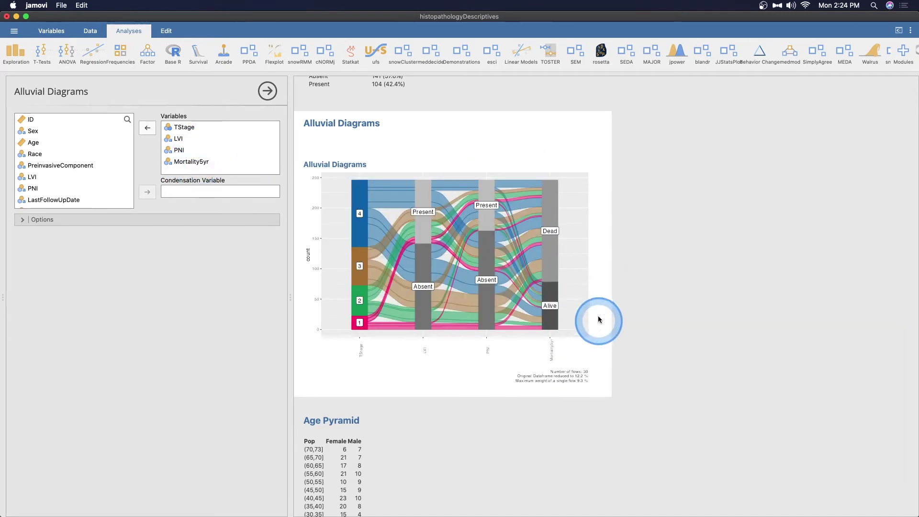
pyautogui.scroll(-5, 607, 288)
pyautogui.scroll(3, 546, 294)
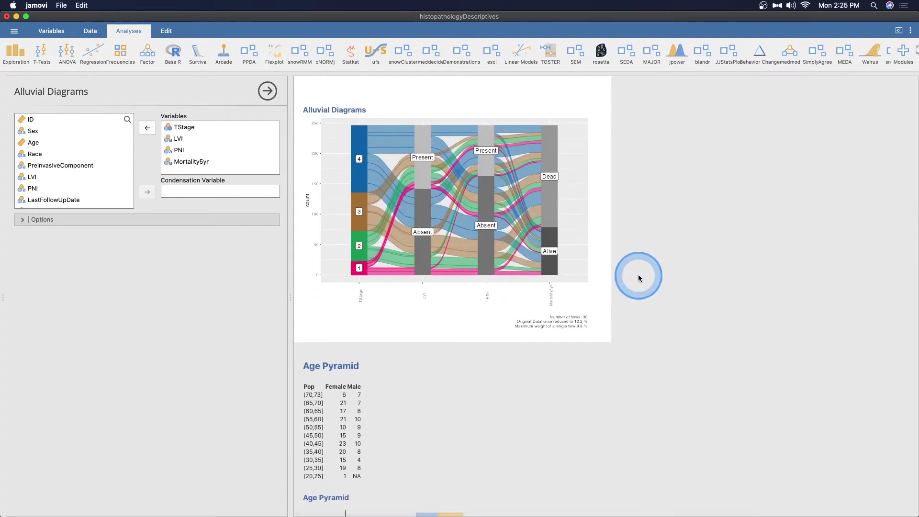
pyautogui.scroll(-5, 591, 254)
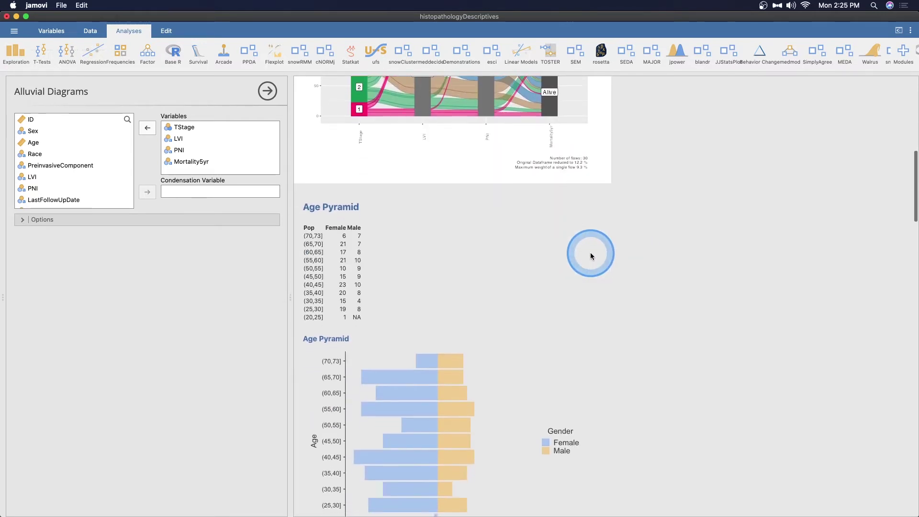
# - Open the Age Pyramid settings and inspect the Gender2 variable's settings
pyautogui.click(427, 281)
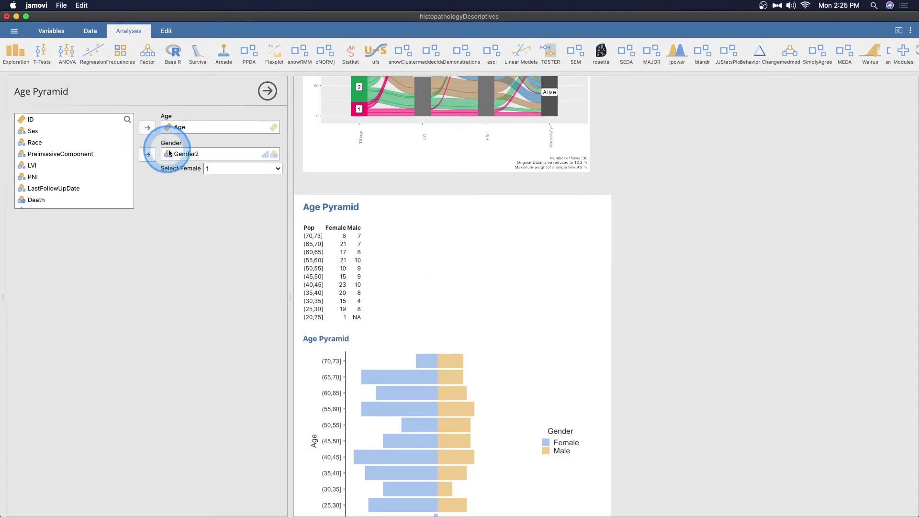
pyautogui.click(90, 30)
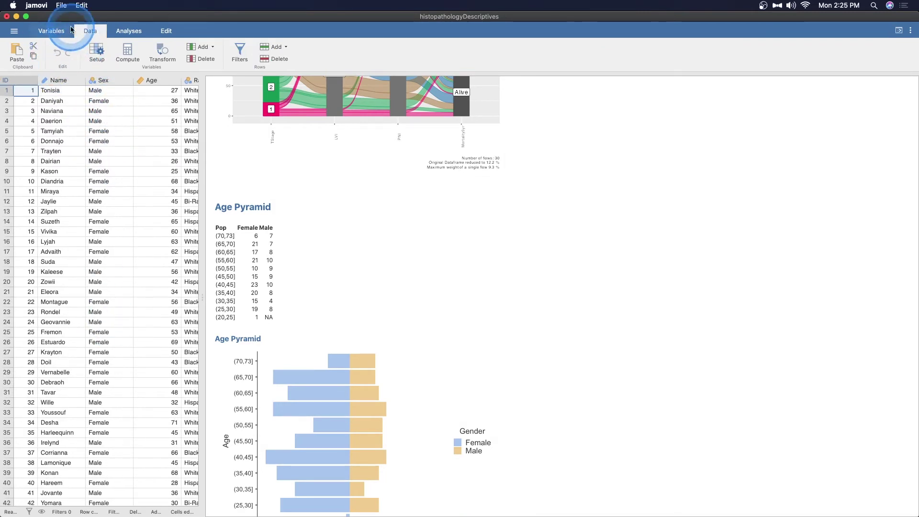
pyautogui.click(51, 31)
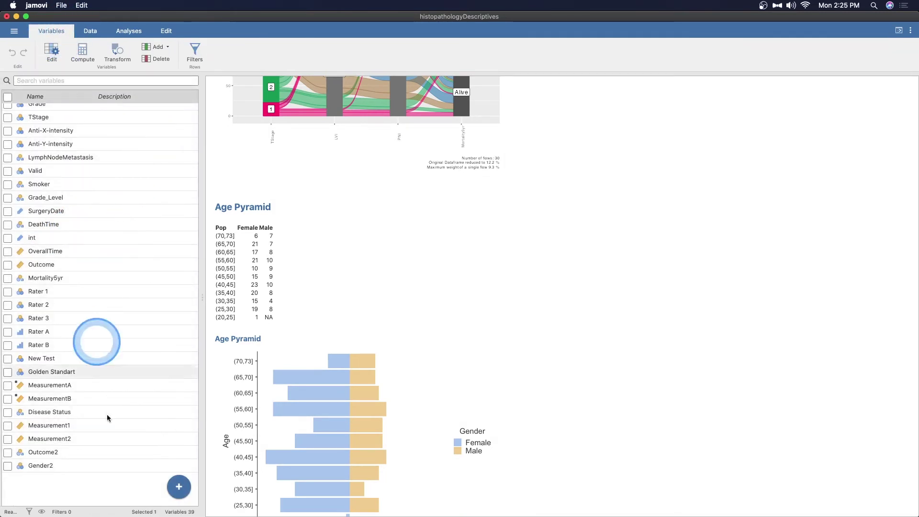
pyautogui.doubleClick(48, 467)
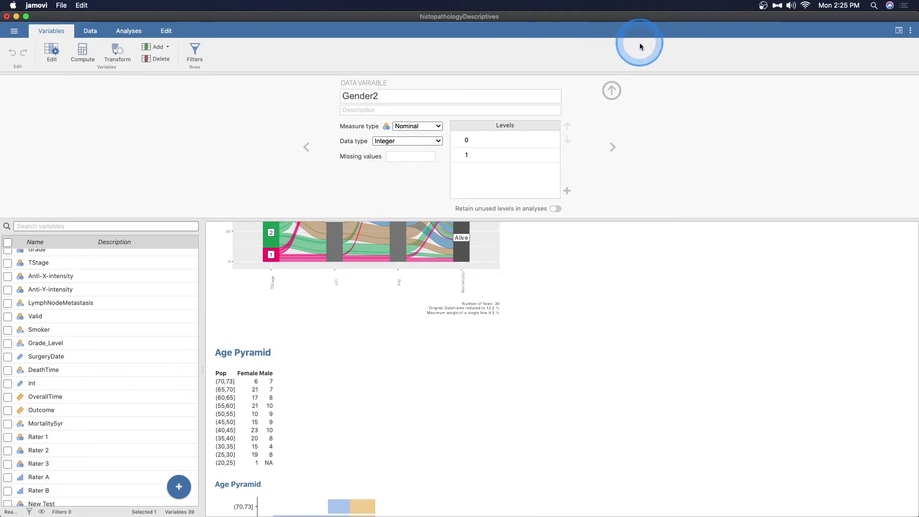
pyautogui.click(614, 91)
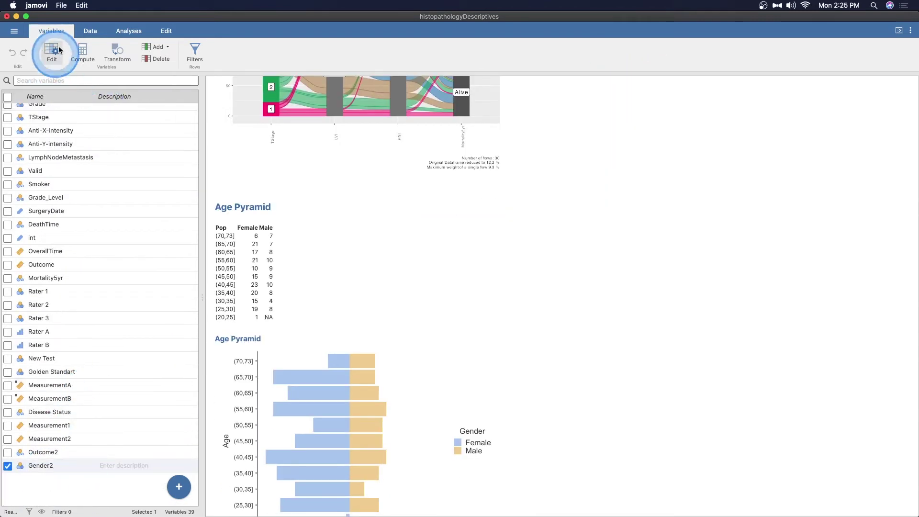
pyautogui.click(90, 31)
# - Select the Gender2 column and scroll the spreadsheet down to row 250 and across the columns
pyautogui.click(178, 160)
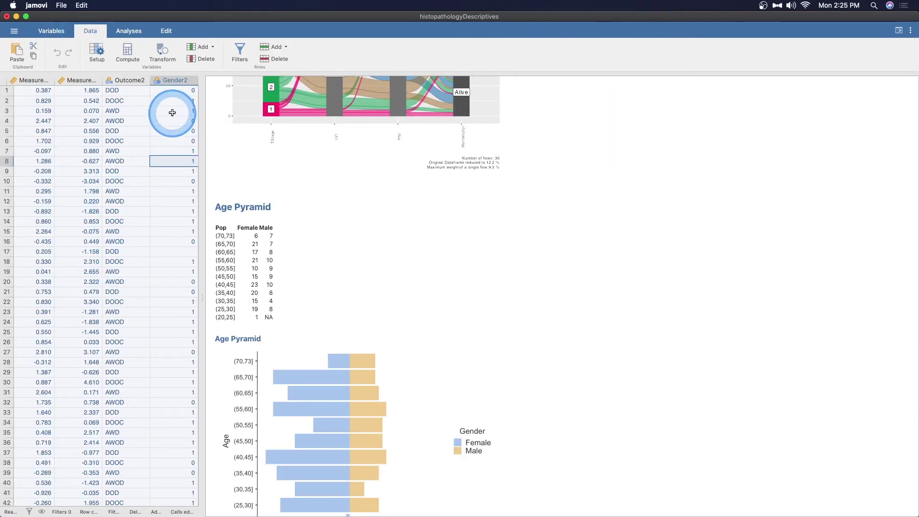
pyautogui.click(170, 92)
pyautogui.scroll(-15, 168, 350)
pyautogui.scroll(-15, 170, 344)
pyautogui.hscroll(5, 150, 341)
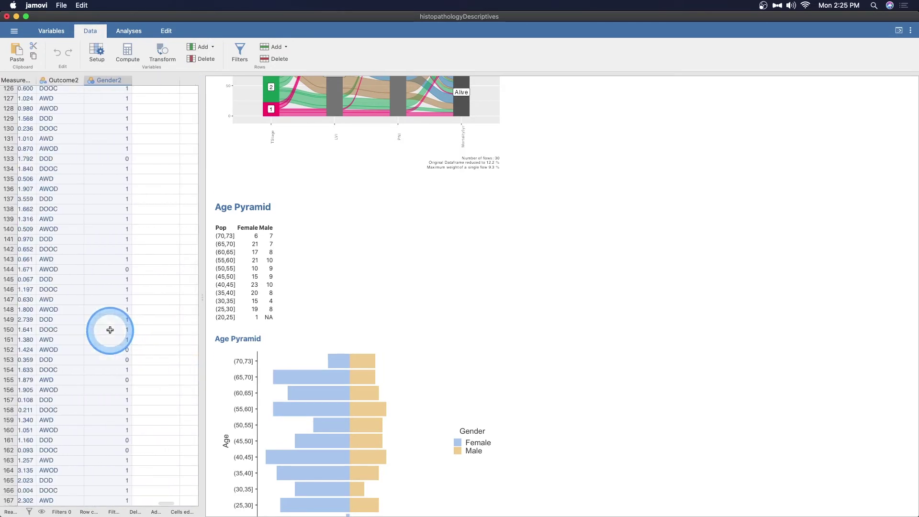
pyautogui.scroll(-10, 111, 331)
pyautogui.hscroll(-10, 123, 304)
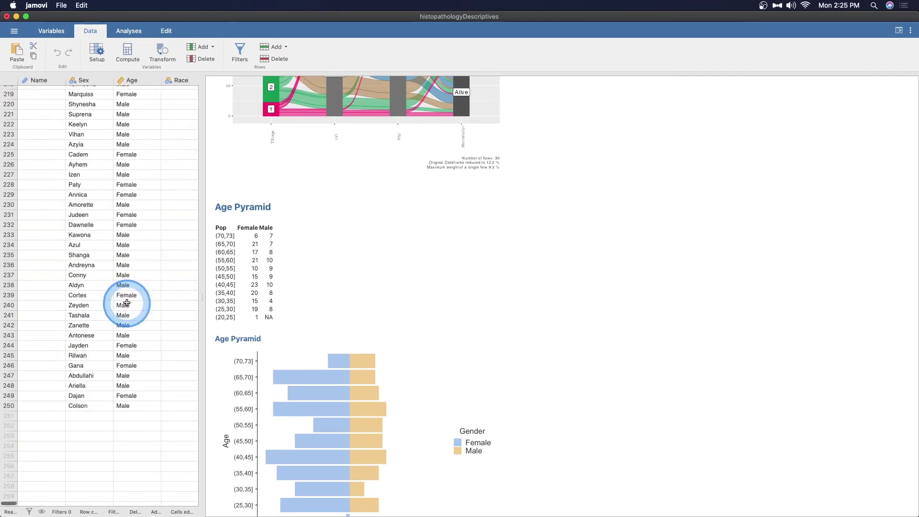
pyautogui.hscroll(15, 142, 355)
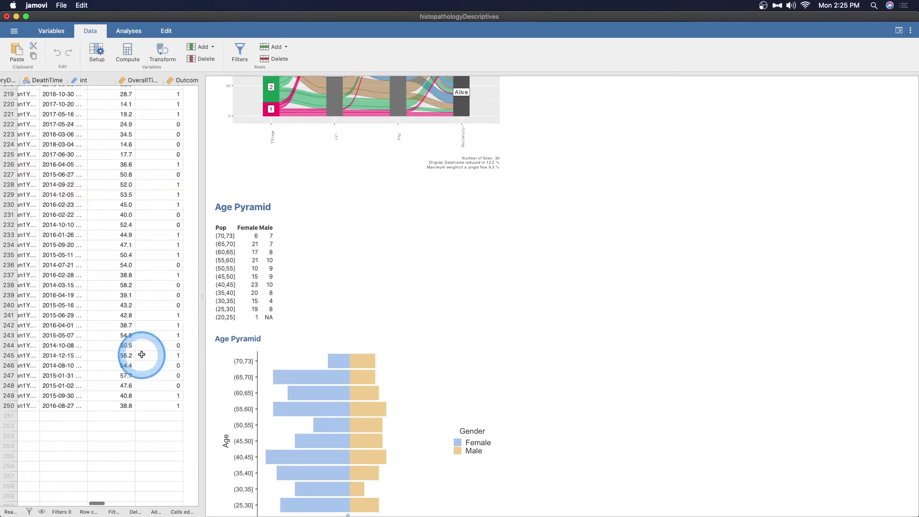
pyautogui.hscroll(10, 142, 354)
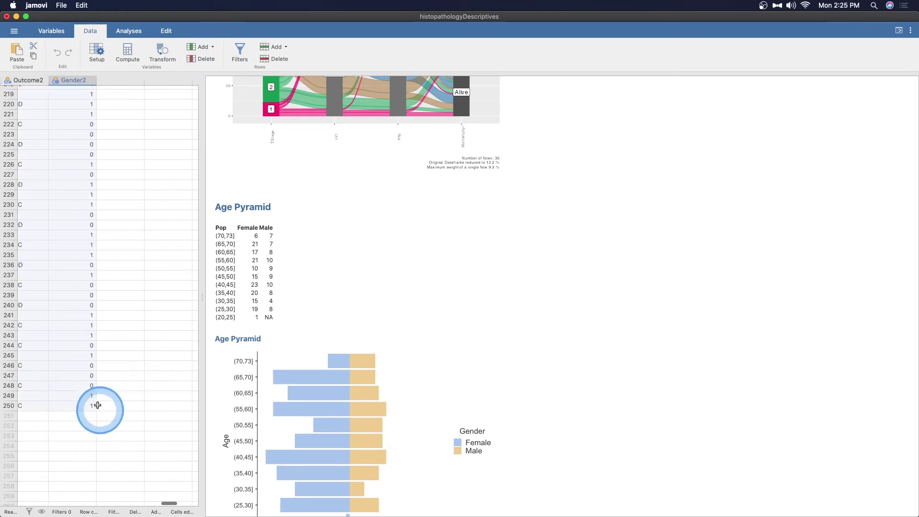
pyautogui.hscroll(5, 115, 362)
pyautogui.hscroll(-15, 115, 344)
pyautogui.hscroll(5, 123, 349)
pyautogui.hscroll(15, 113, 345)
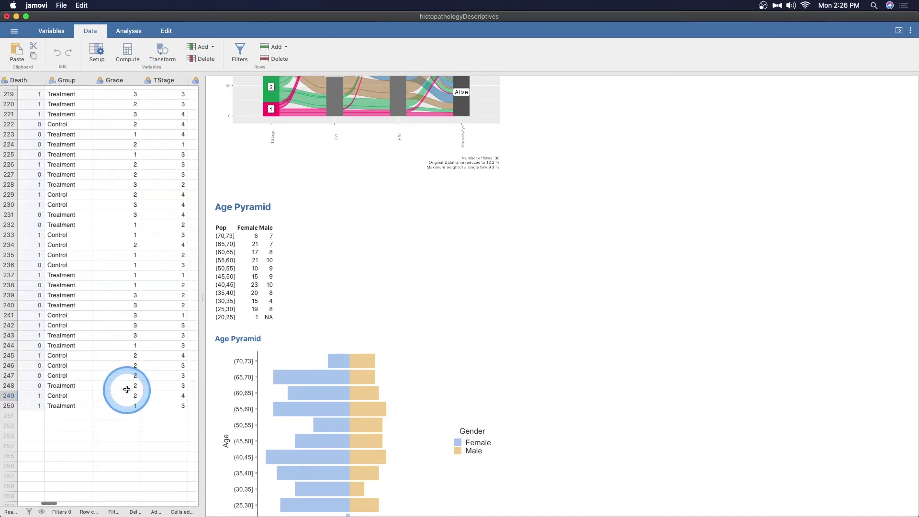
pyautogui.hscroll(15, 127, 389)
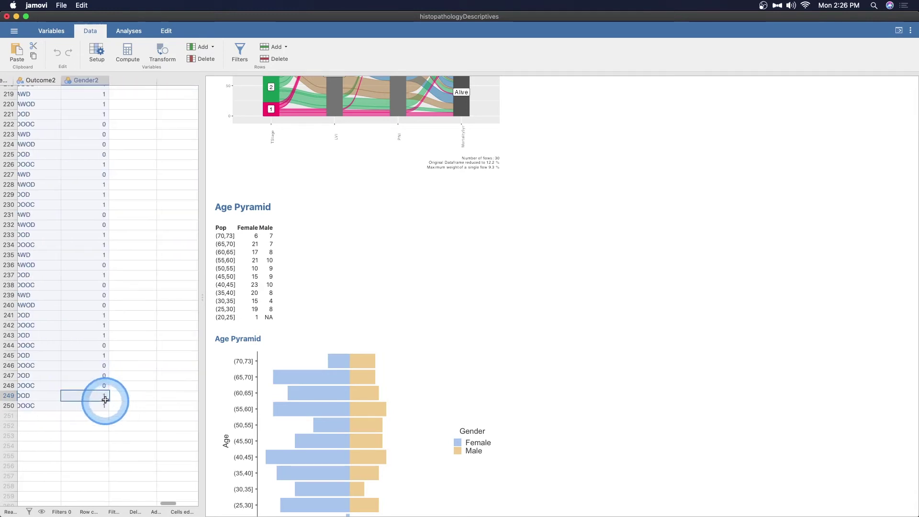
pyautogui.hscroll(-15, 105, 400)
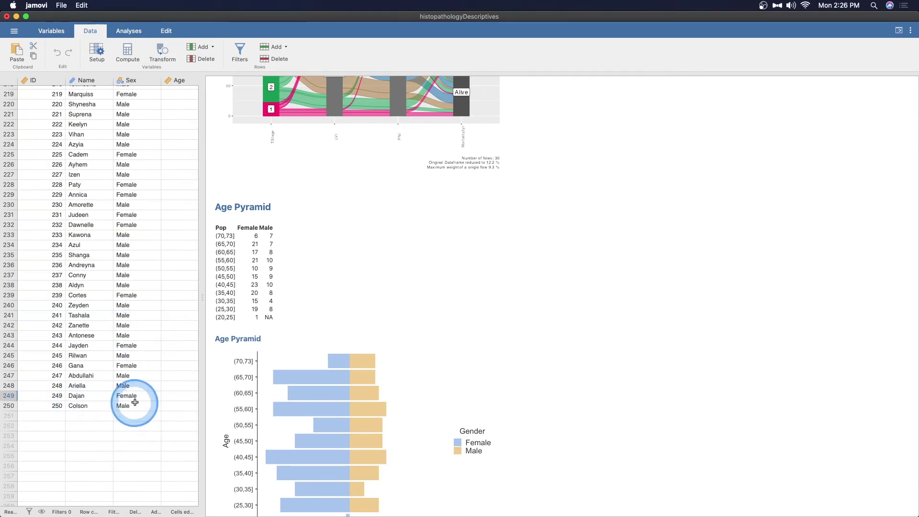
# - Open the Age Pyramid settings for Age by Gender2, keeping 1 as the female value
pyautogui.click(308, 277)
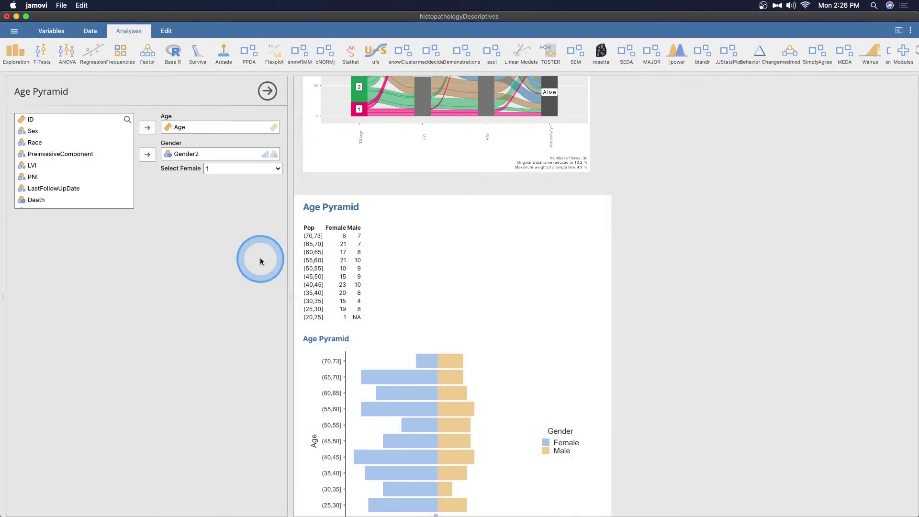
pyautogui.scroll(-5, 547, 271)
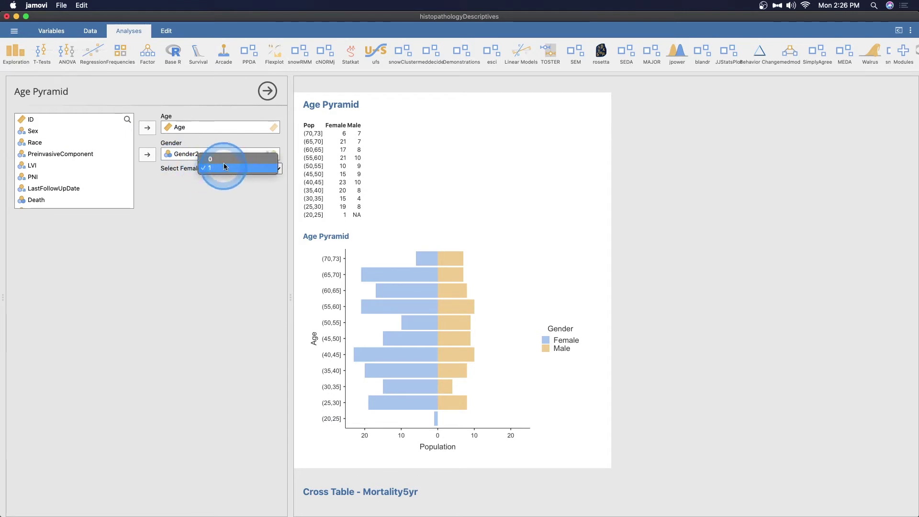
pyautogui.click(223, 167)
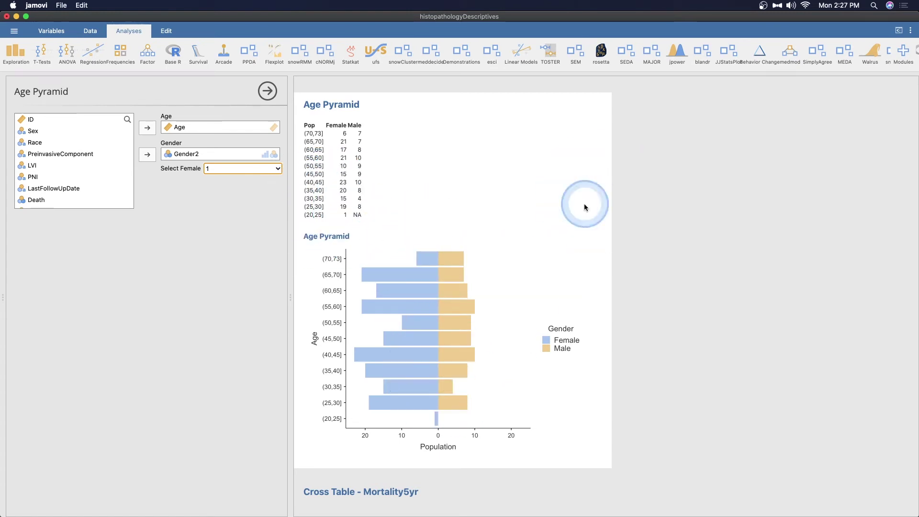
pyautogui.scroll(-10, 428, 223)
# - Open the Mortality5yr cross table options and try the Lancet, gtsummary and arsenal styles
pyautogui.click(386, 182)
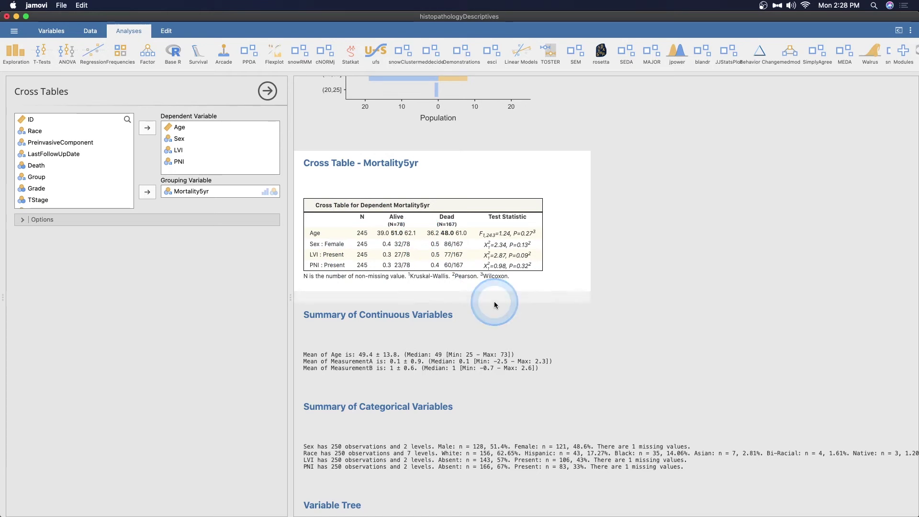
pyautogui.click(21, 220)
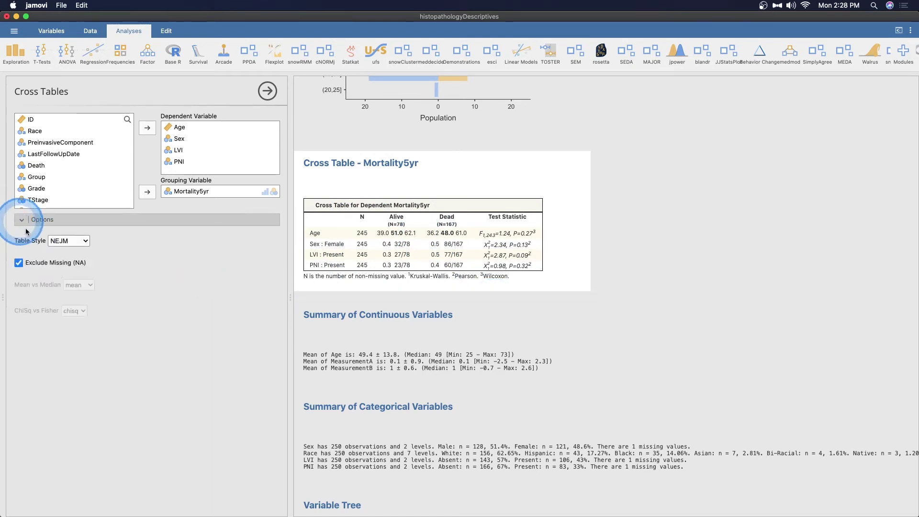
pyautogui.click(72, 241)
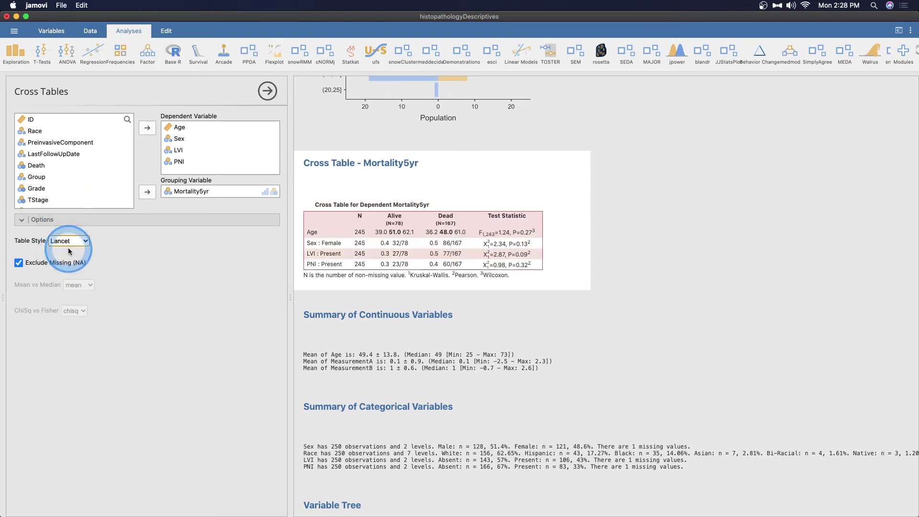
pyautogui.click(74, 241)
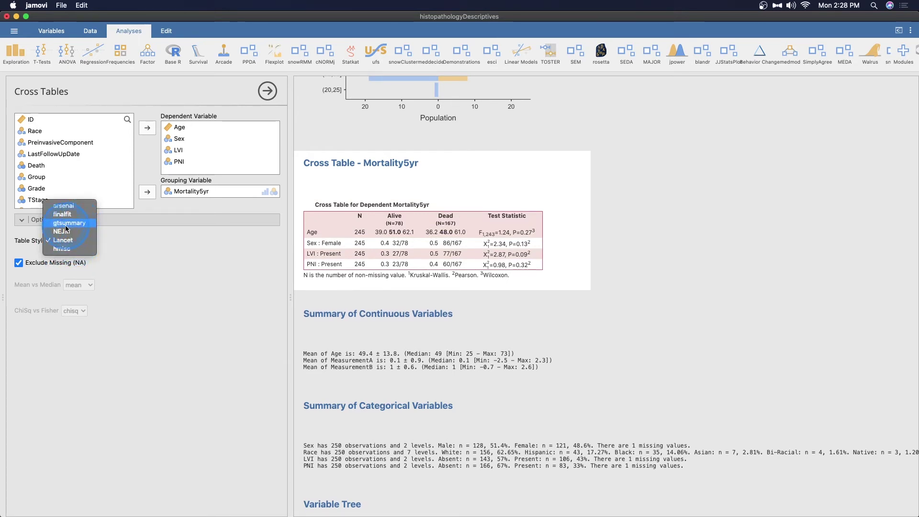
pyautogui.click(65, 224)
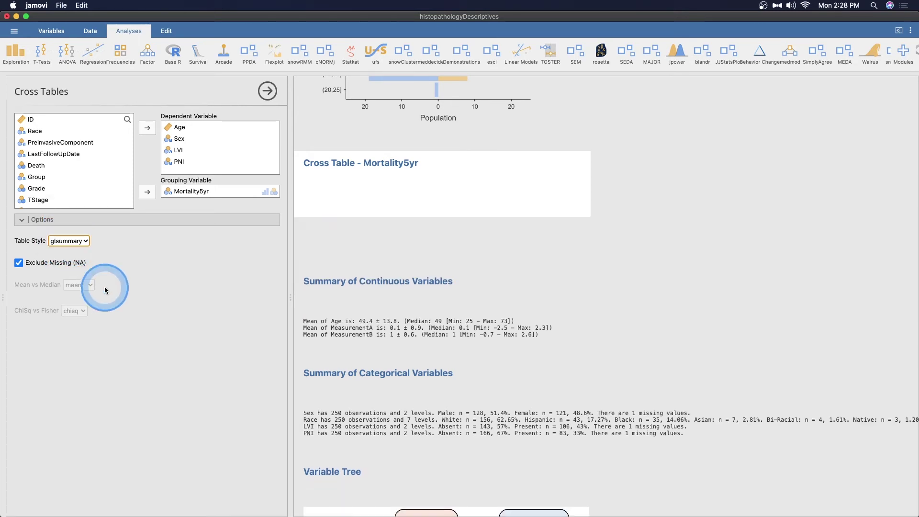
pyautogui.click(76, 241)
pyautogui.click(83, 222)
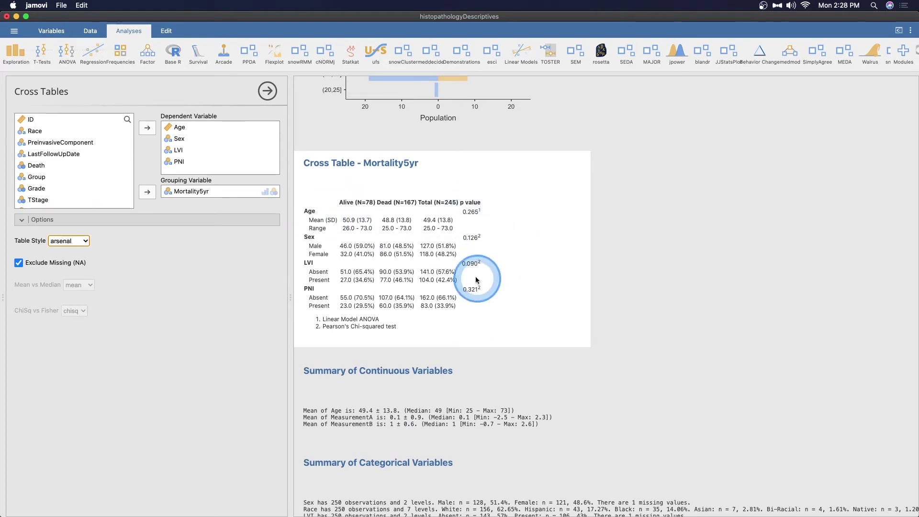
# - Try the finalfit and hmisc table styles, then return to NEJM
pyautogui.click(74, 246)
pyautogui.click(77, 253)
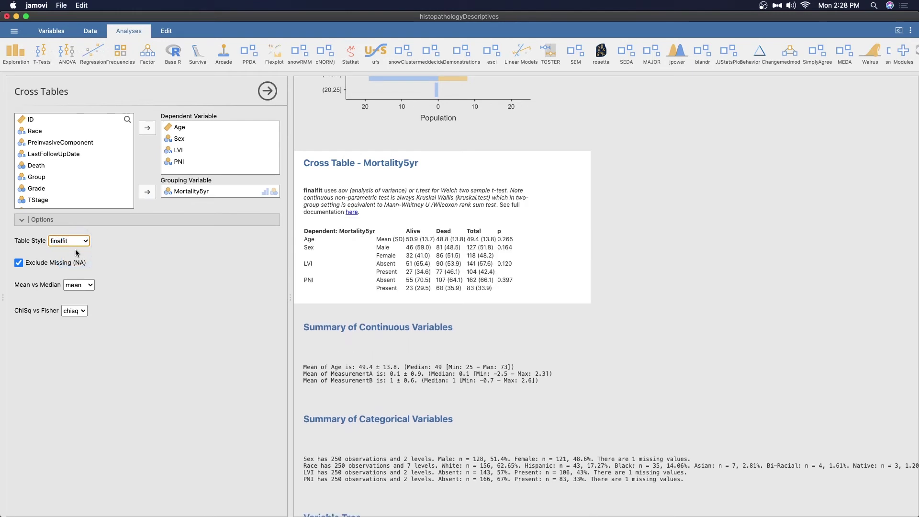
pyautogui.click(56, 241)
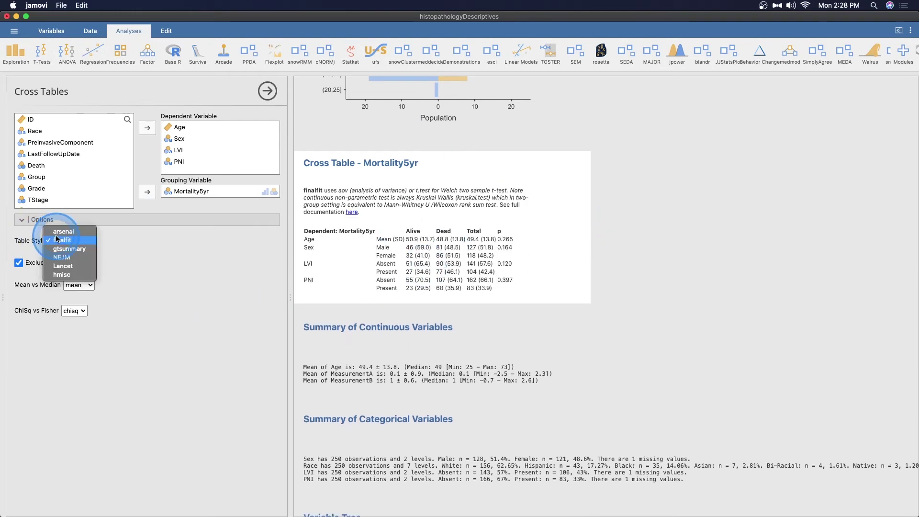
pyautogui.click(69, 274)
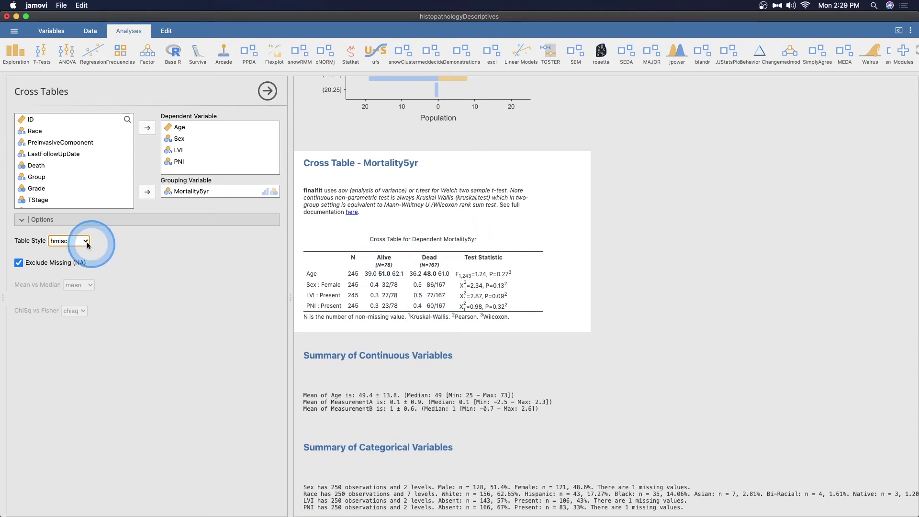
pyautogui.click(69, 241)
pyautogui.click(67, 220)
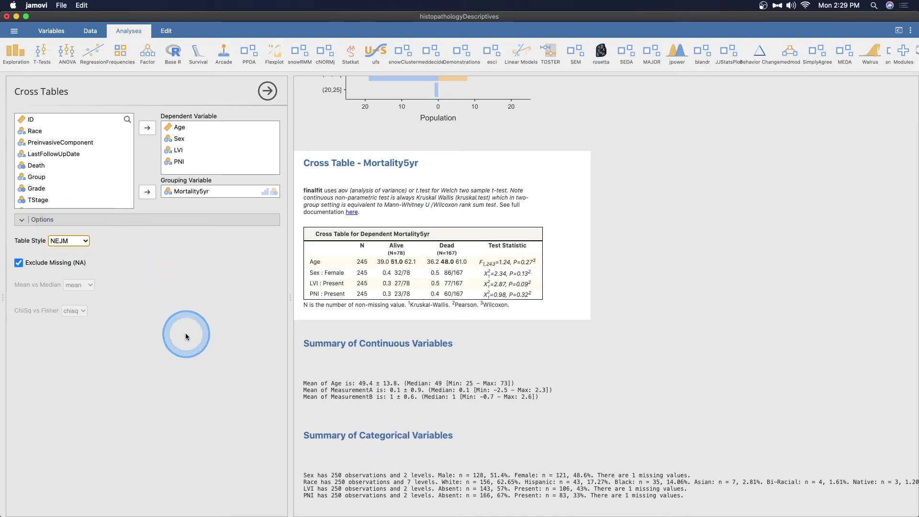
pyautogui.click(80, 242)
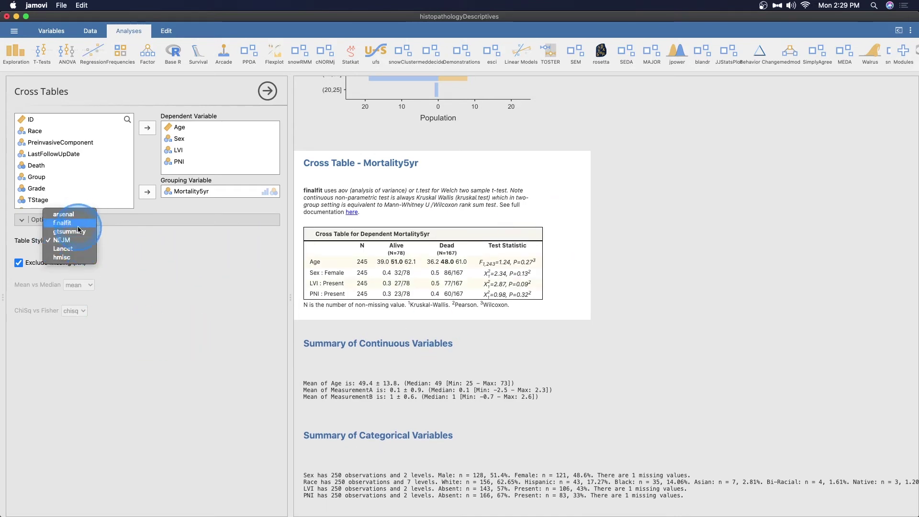
pyautogui.press('Escape')
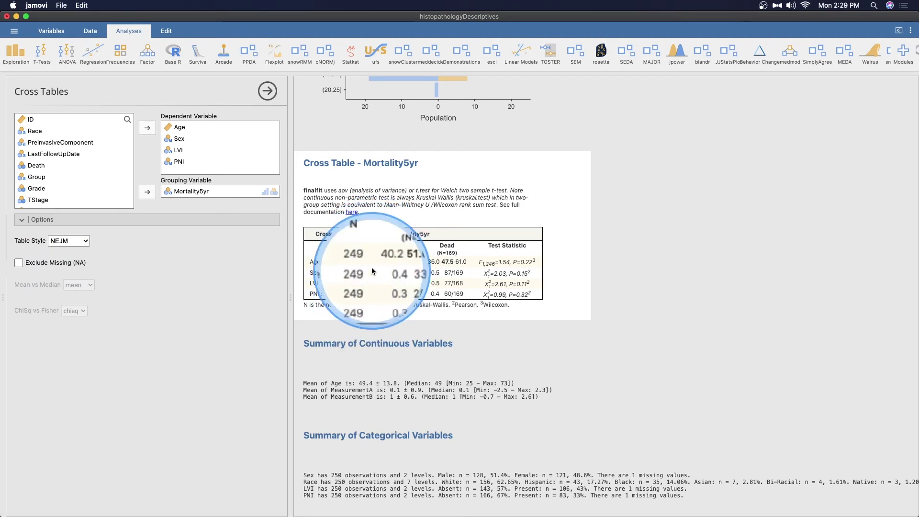
pyautogui.click(74, 263)
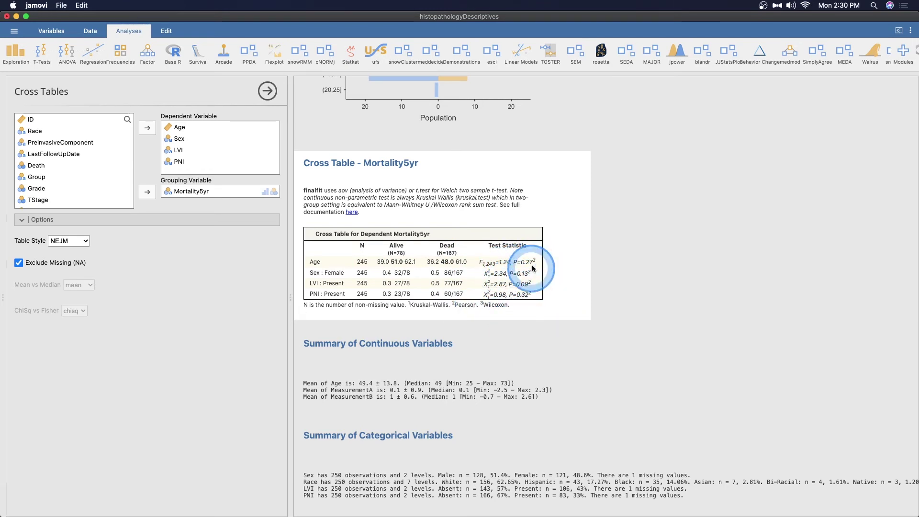
# - Scroll to the Race-then-Sex Variable Tree output and open its settings
pyautogui.scroll(-5, 538, 390)
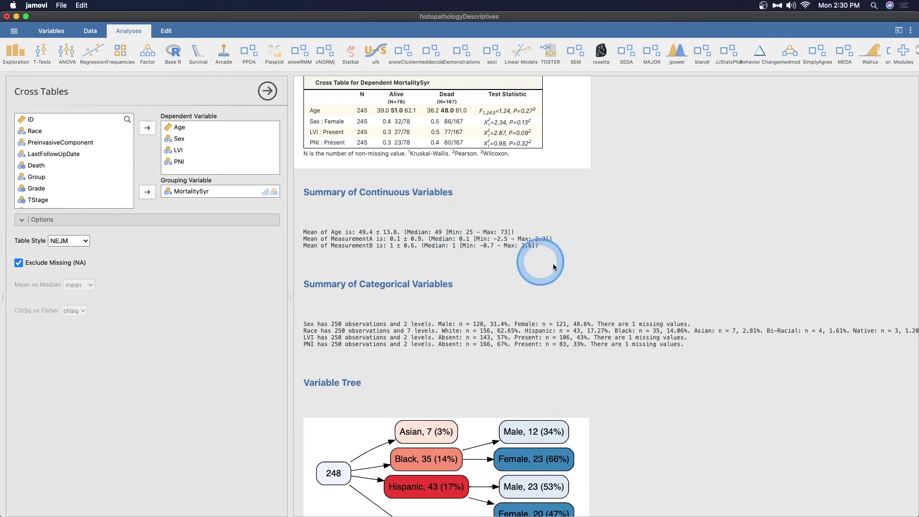
pyautogui.scroll(-2, 598, 238)
pyautogui.scroll(-1, 597, 237)
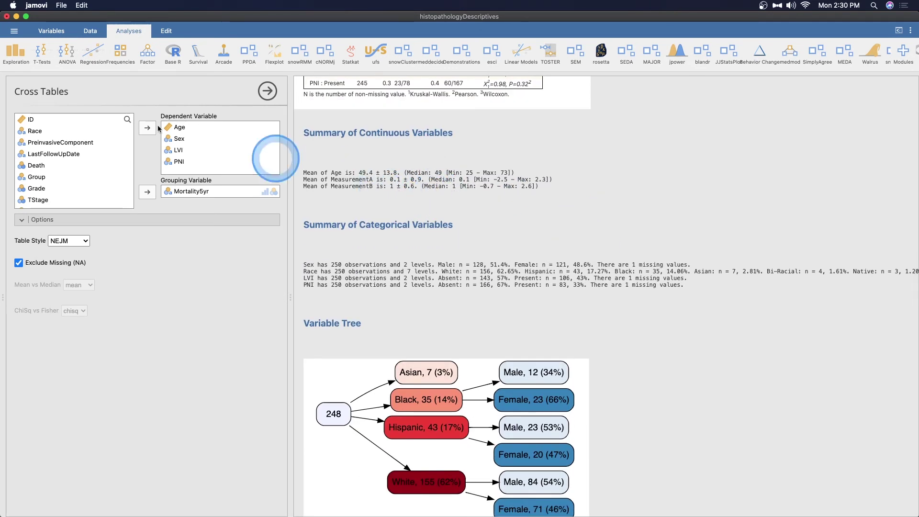
pyautogui.click(22, 52)
pyautogui.click(457, 245)
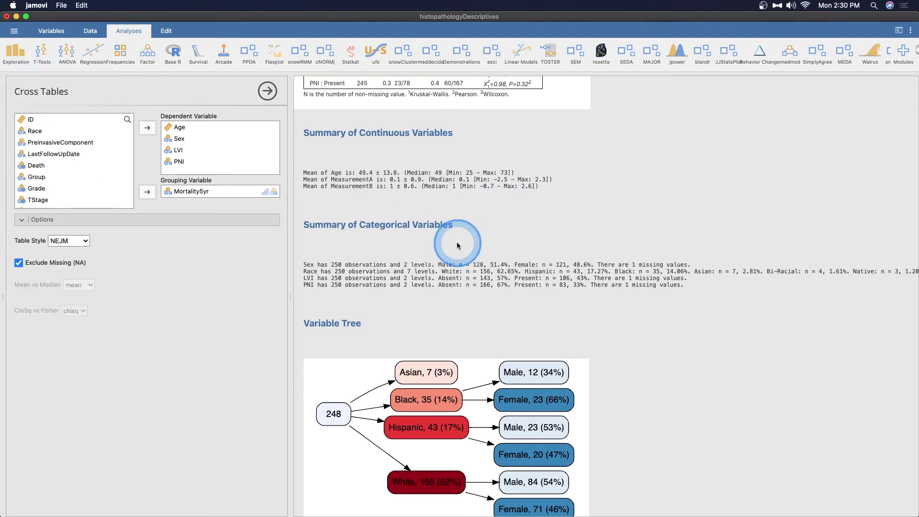
pyautogui.scroll(8, 479, 306)
pyautogui.scroll(-1, 480, 307)
pyautogui.scroll(20, 473, 410)
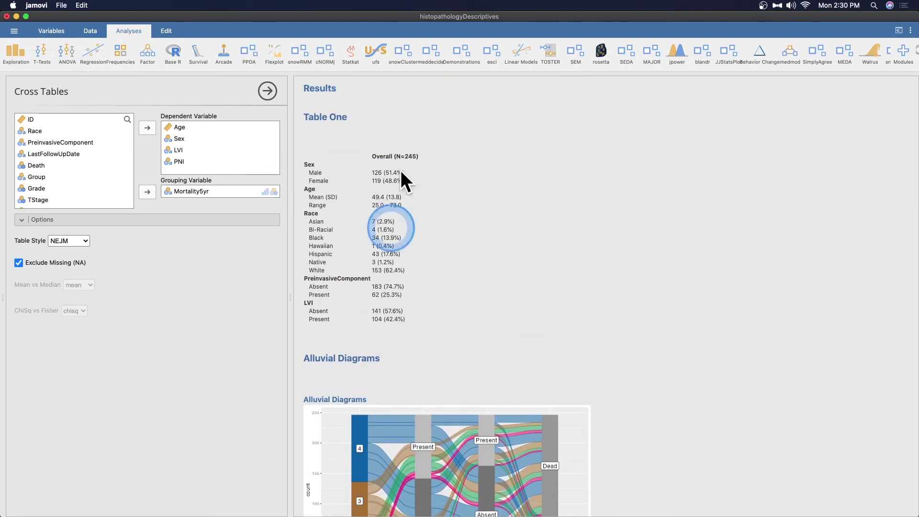
pyautogui.scroll(-20, 485, 290)
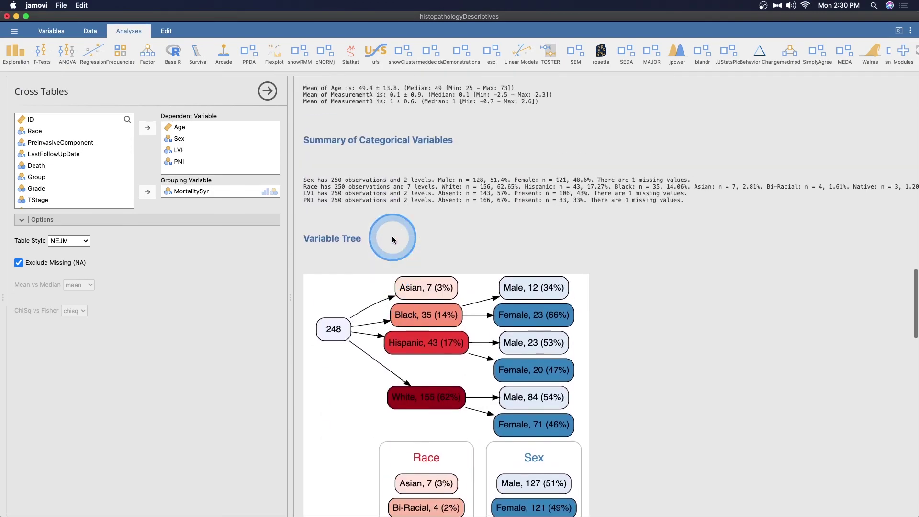
pyautogui.click(329, 289)
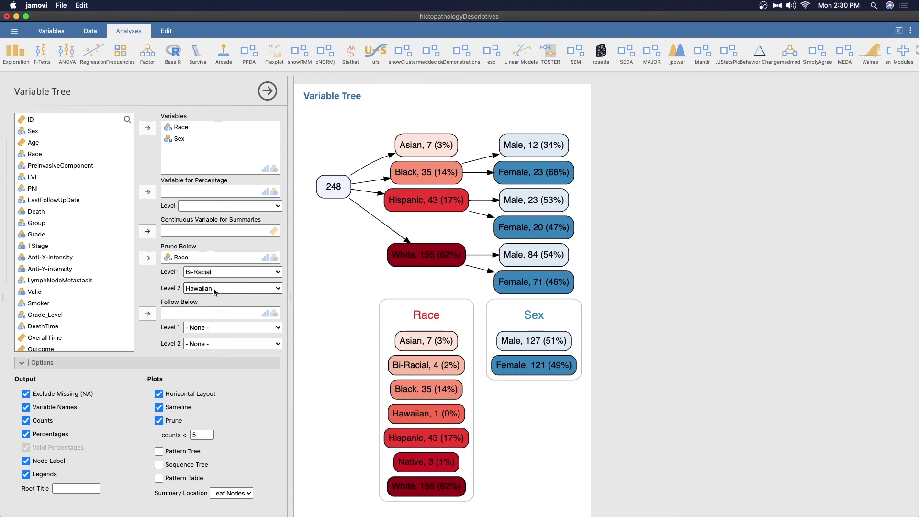
# - Scroll the results past the Variable Tree to the Benford Analysis tables and digit distribution plots
pyautogui.scroll(-3, 422, 318)
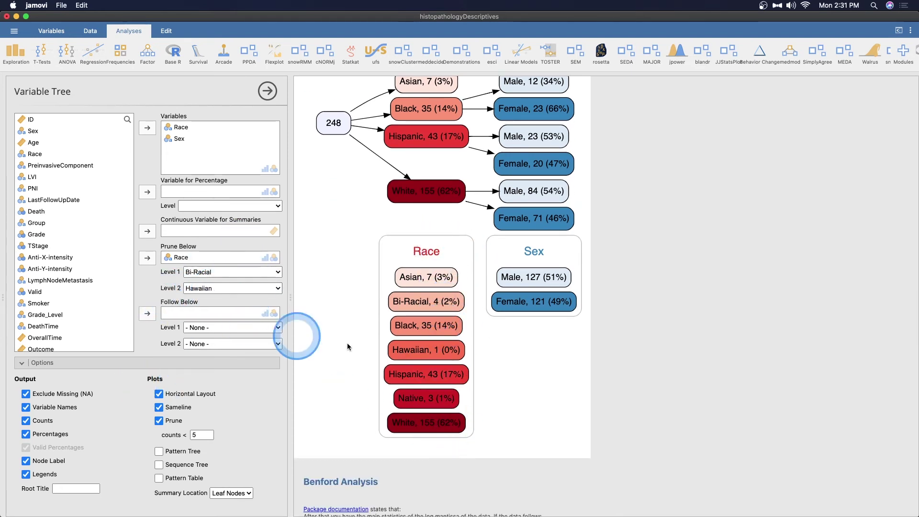
pyautogui.scroll(2, 523, 150)
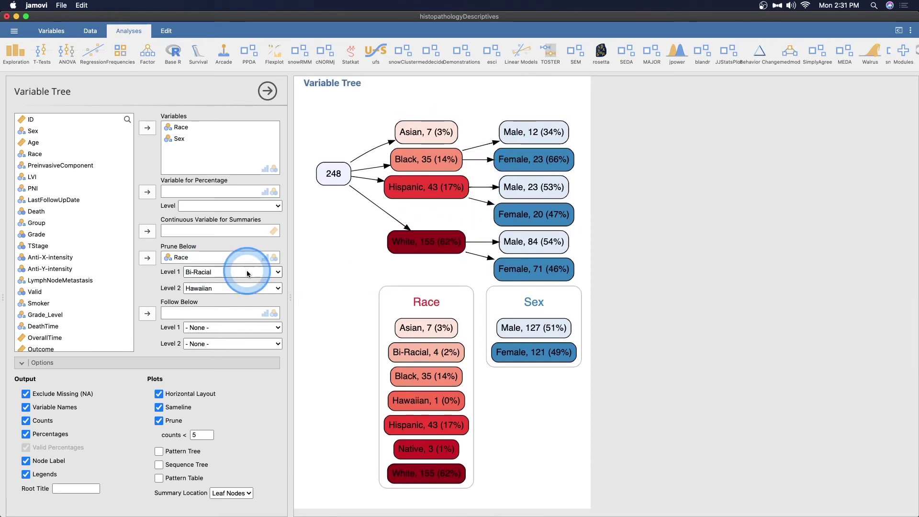
pyautogui.scroll(-5, 647, 228)
pyautogui.scroll(-4, 647, 228)
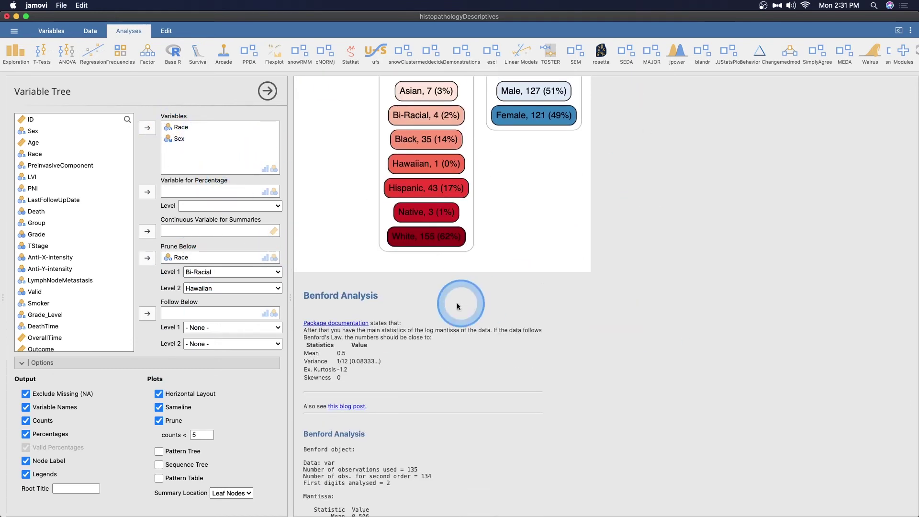
pyautogui.scroll(-10, 407, 242)
pyautogui.scroll(-13, 408, 245)
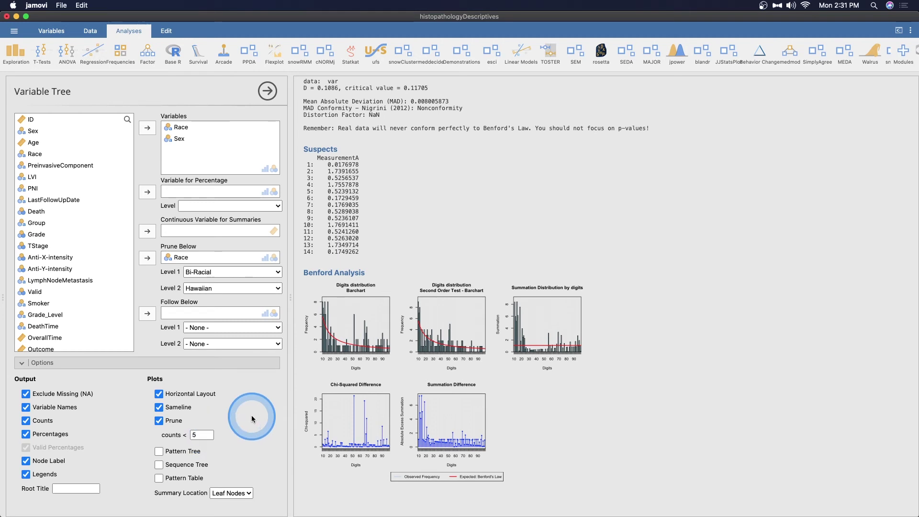
# - Start a Venn Diagram with PreinvasiveComponent, LVI and Smoker as the first three sets
pyautogui.click(16, 53)
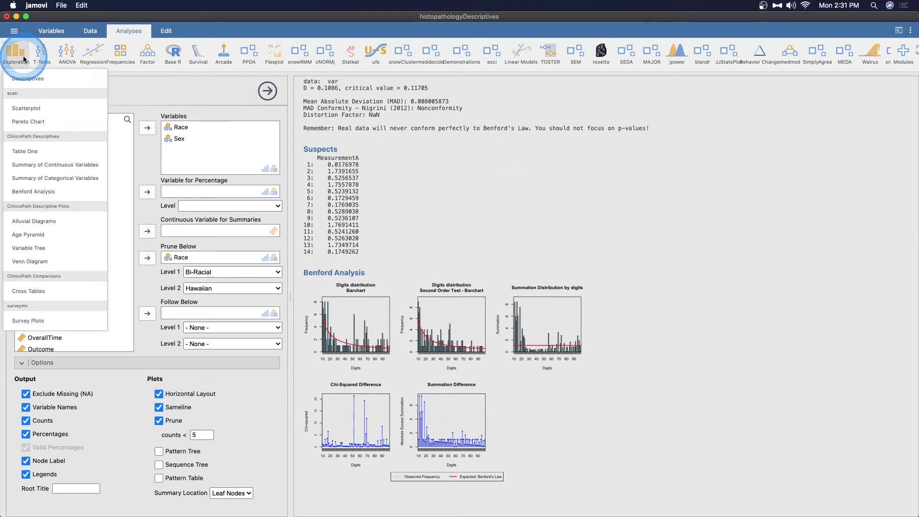
pyautogui.click(67, 261)
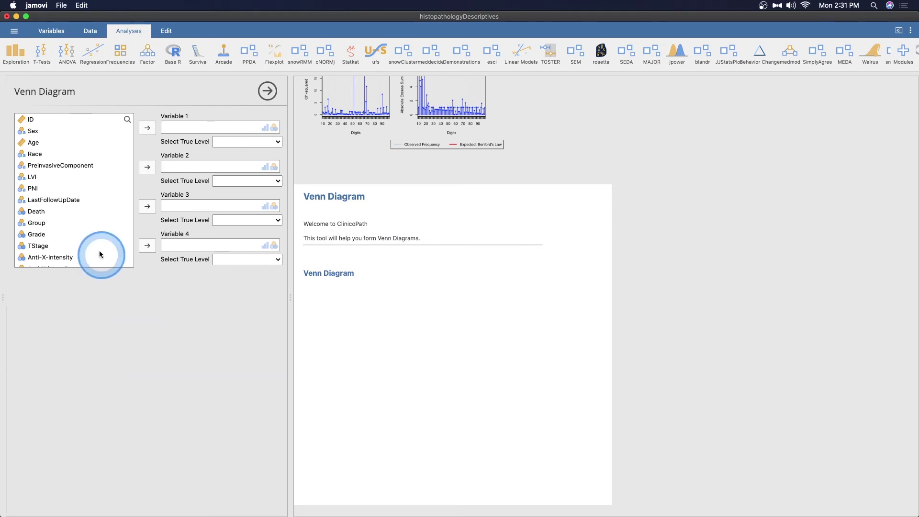
pyautogui.click(69, 166)
pyautogui.click(154, 129)
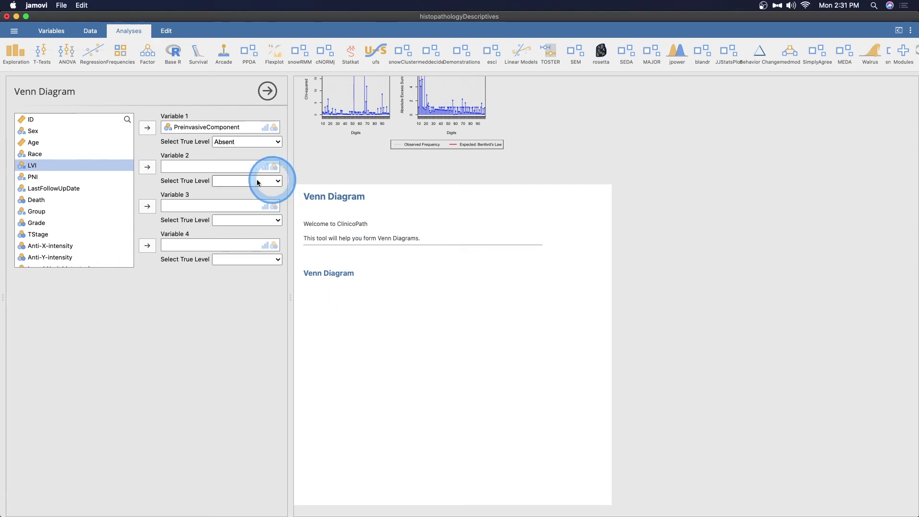
pyautogui.click(148, 167)
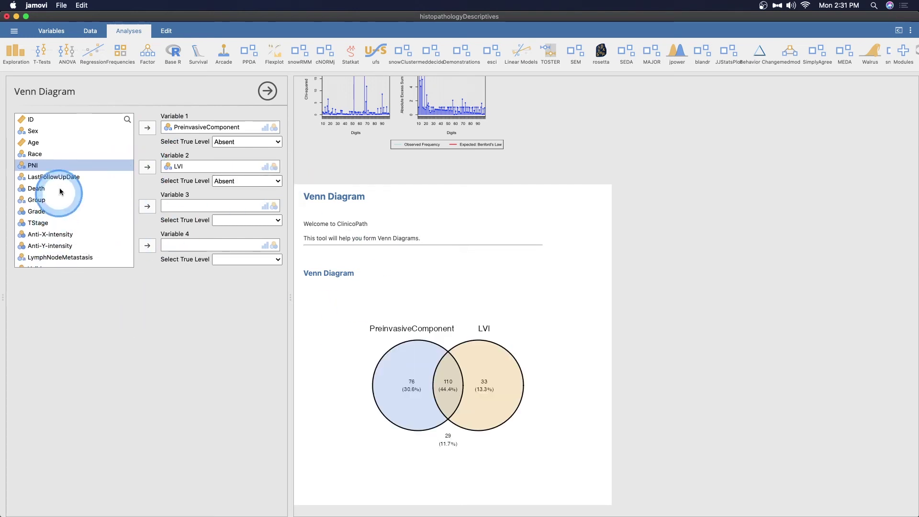
pyautogui.scroll(-5, 65, 196)
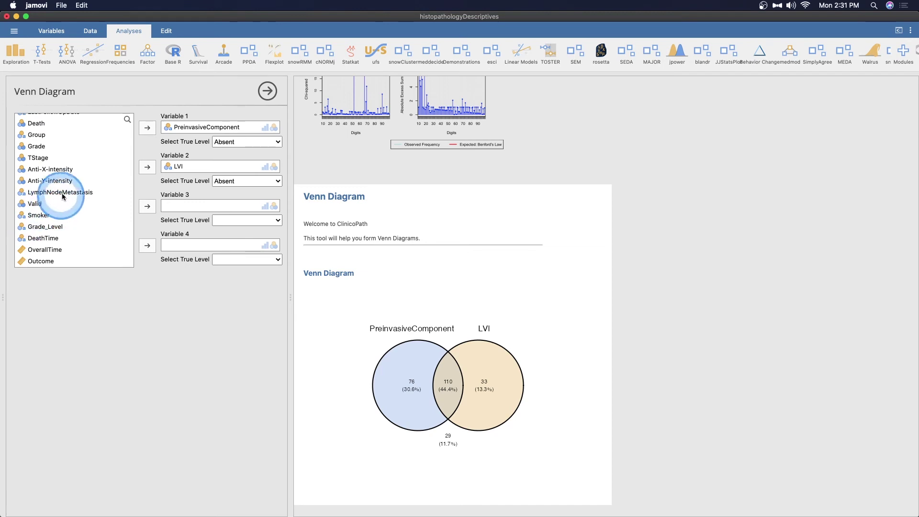
pyautogui.click(48, 215)
pyautogui.click(146, 212)
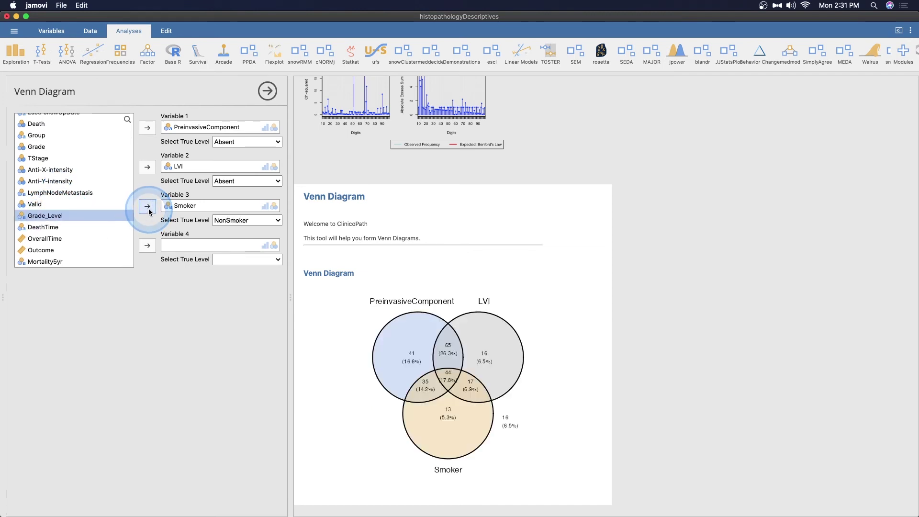
# - Add Golden Standart as a fourth set, then remove it to keep three sets
pyautogui.scroll(-4, 62, 216)
pyautogui.click(55, 259)
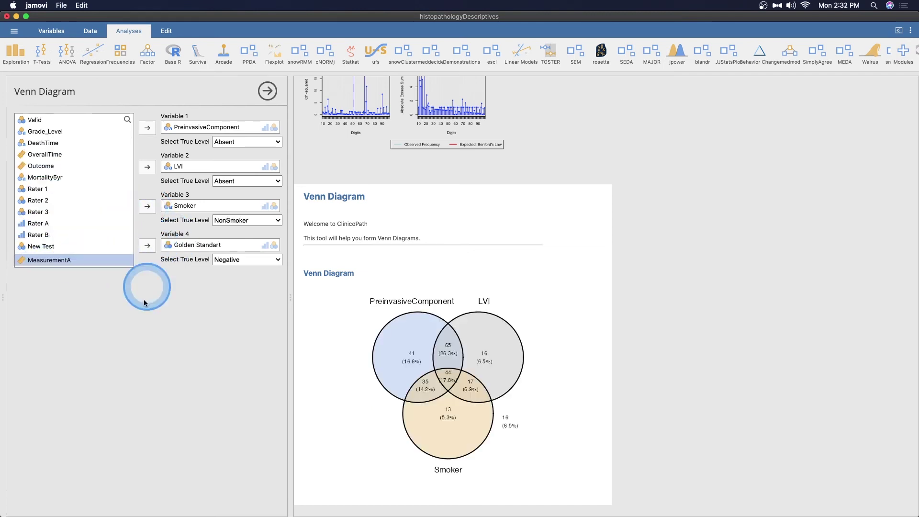
pyautogui.click(147, 245)
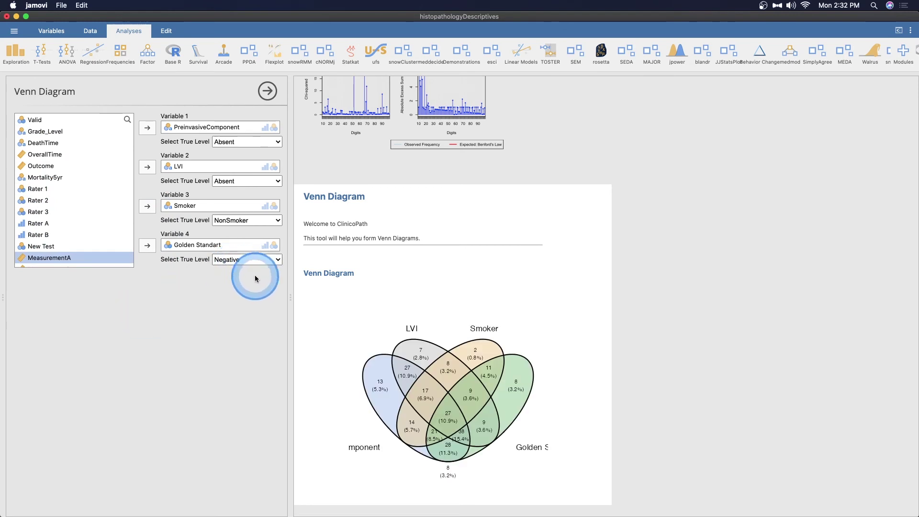
pyautogui.click(158, 246)
pyautogui.click(147, 245)
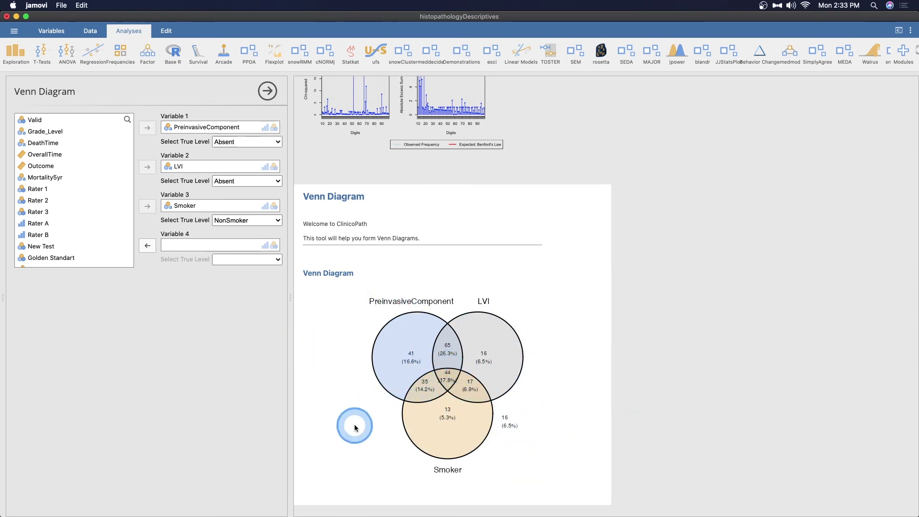
# - Bring up the Venn diagram's image options, then dismiss them without choosing any
pyautogui.rightClick(447, 356)
pyautogui.moveTo(449, 362)
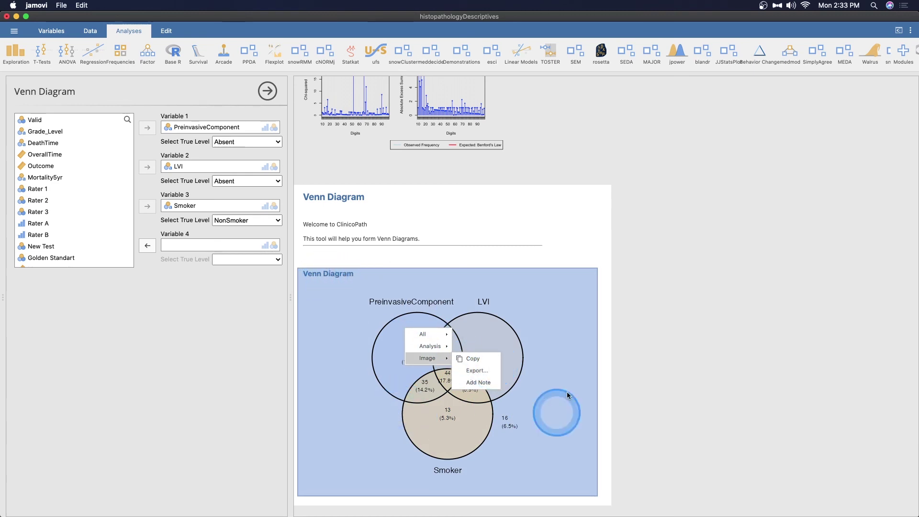
pyautogui.click(630, 350)
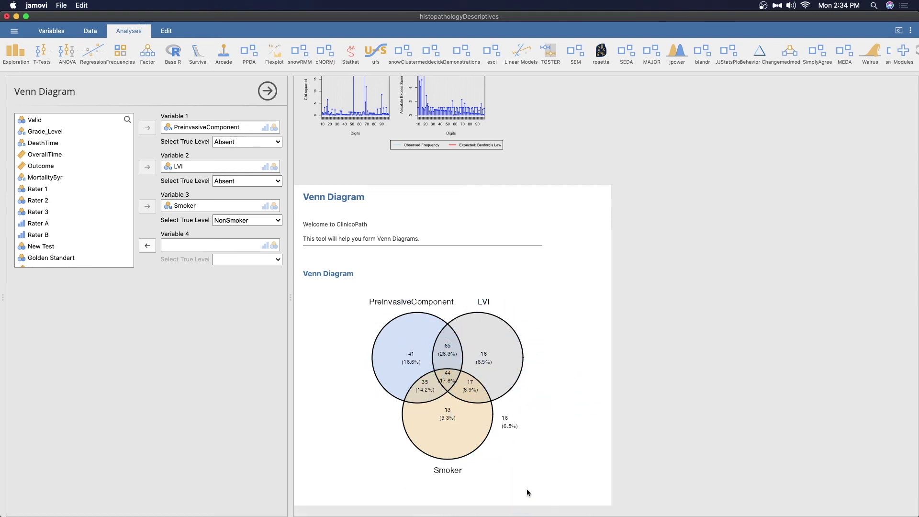
# - Scroll the results back up toward Table One
pyautogui.scroll(5, 617, 432)
pyautogui.scroll(-5, 616, 432)
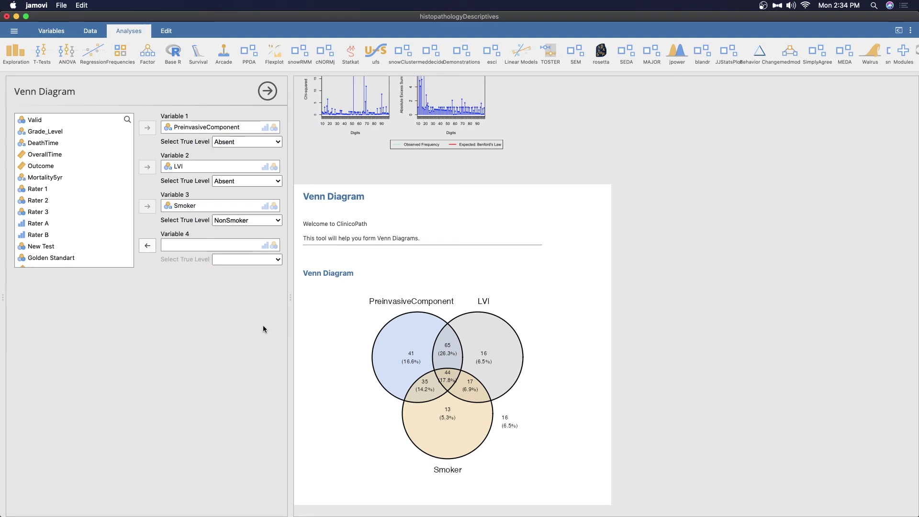
pyautogui.scroll(20, 559, 314)
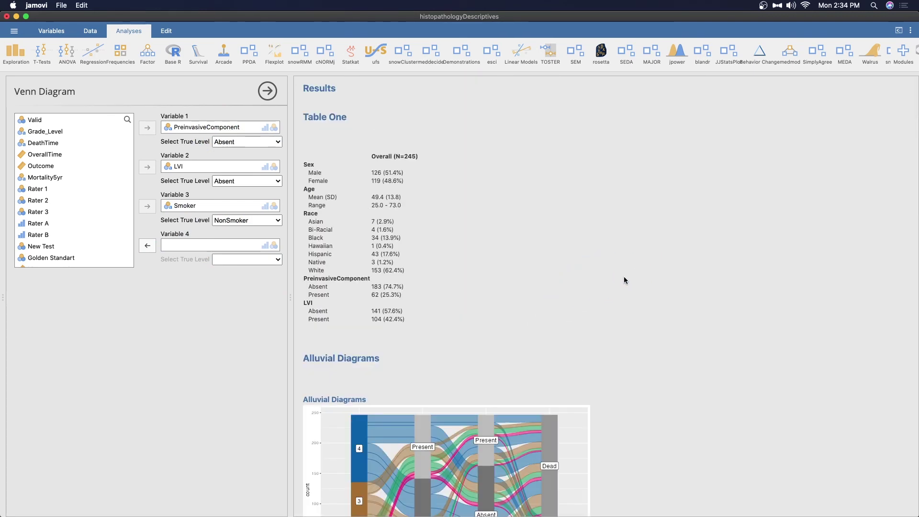
pyautogui.click(625, 279)
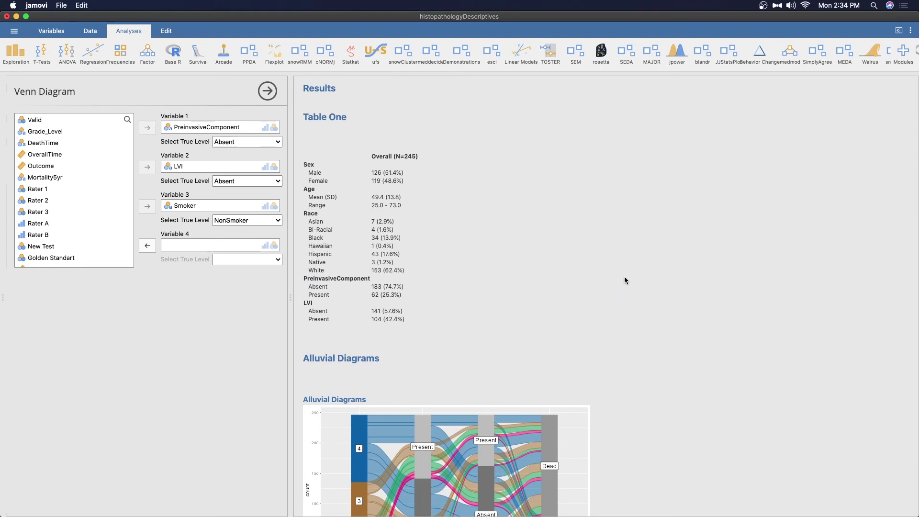